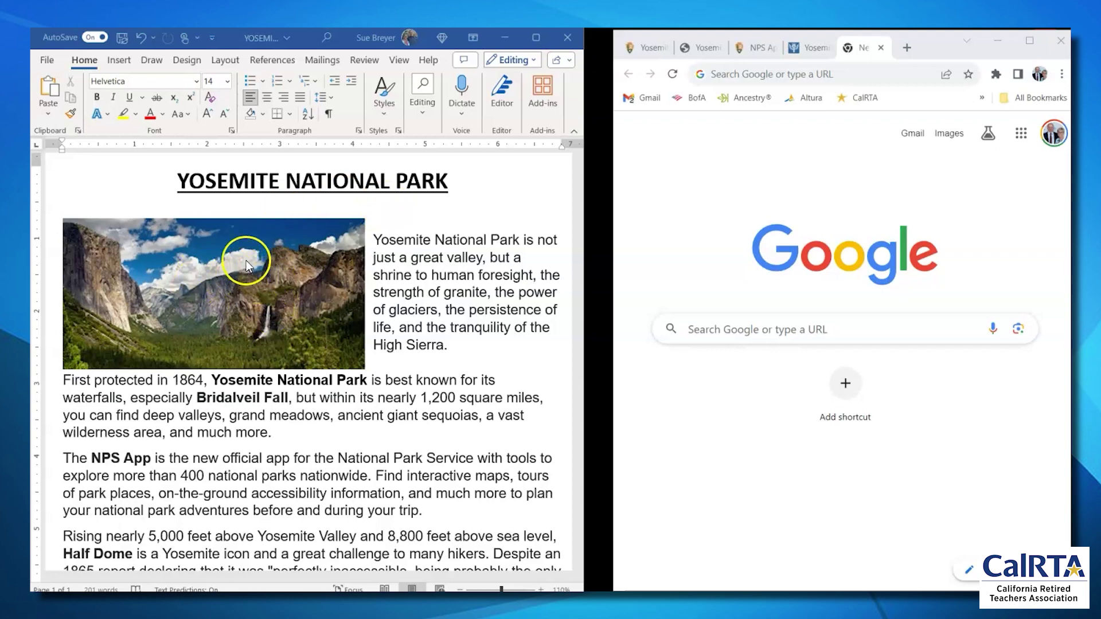
Step: Copy the web address of the National Park Service's Yosemite page, nps.gov/yose/index.htm, from the Chrome window
scroll(483, 284, "down", 1)
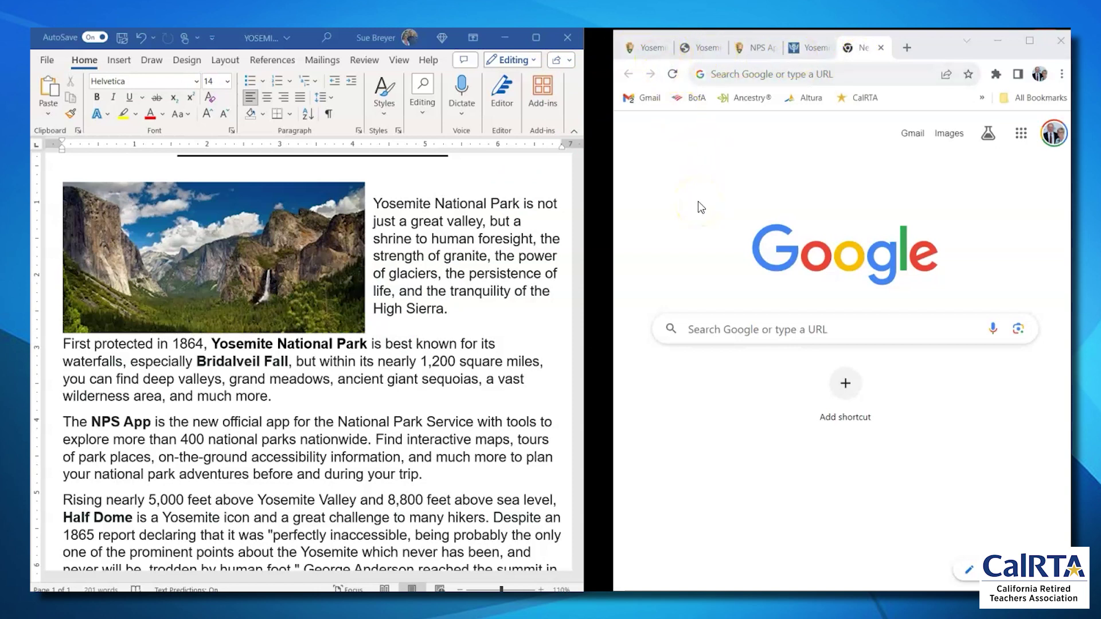
mouse_move(652, 50)
left_click(654, 51)
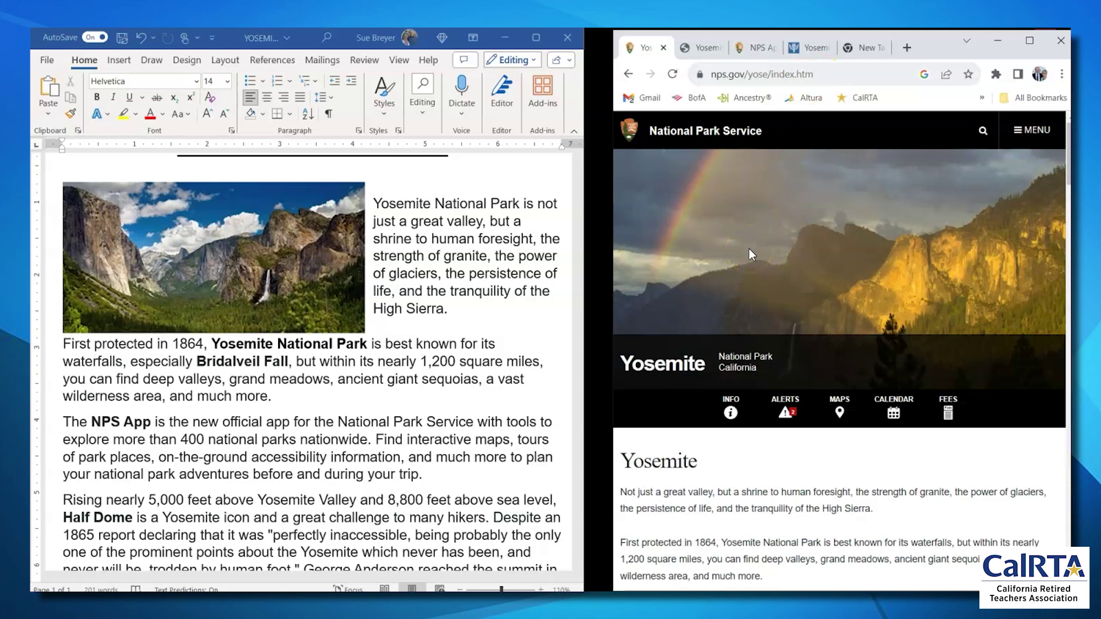
left_click(769, 74)
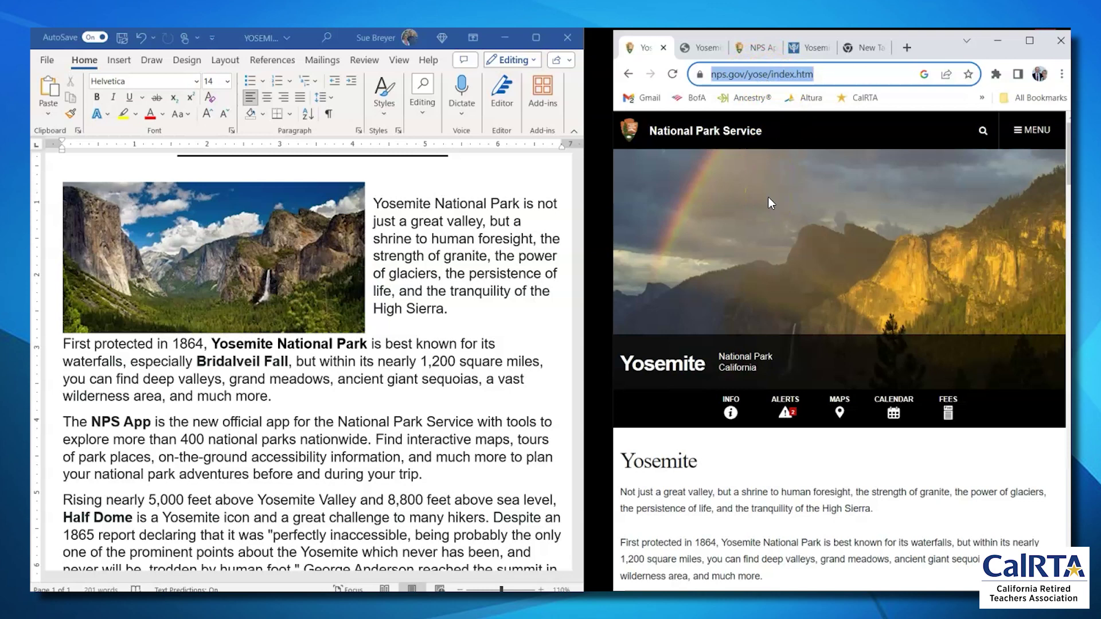
right_click(780, 74)
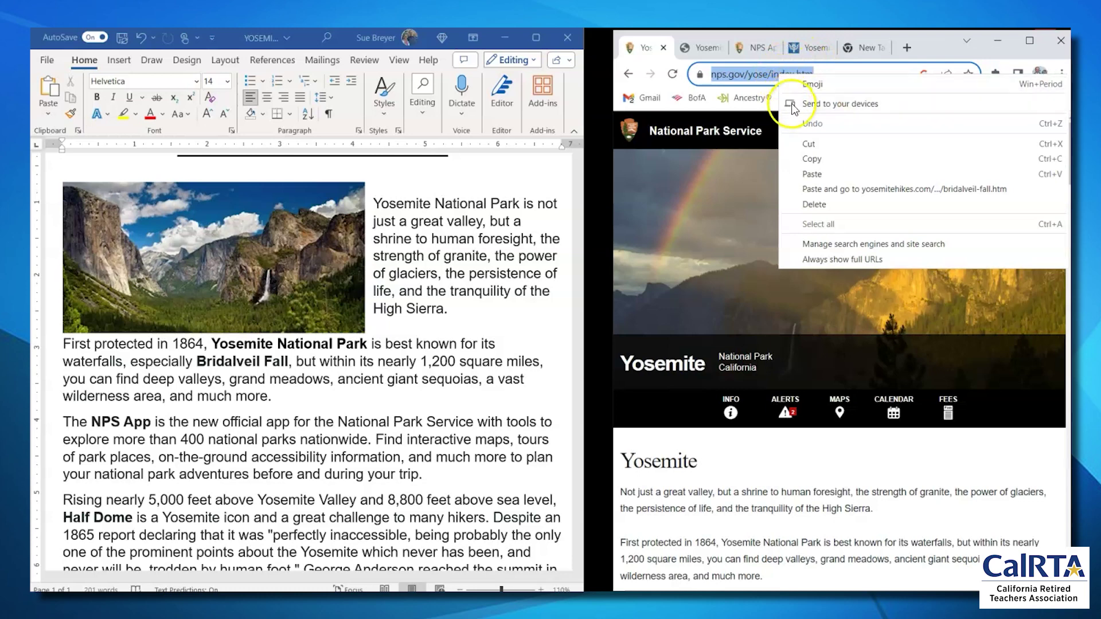
left_click(803, 159)
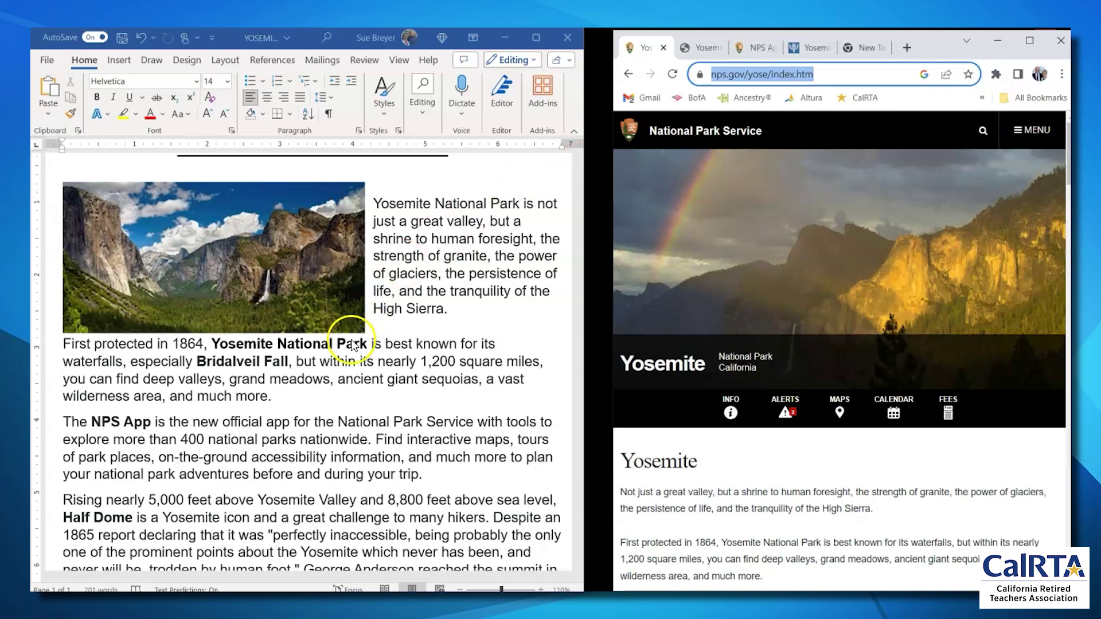
left_click(216, 341)
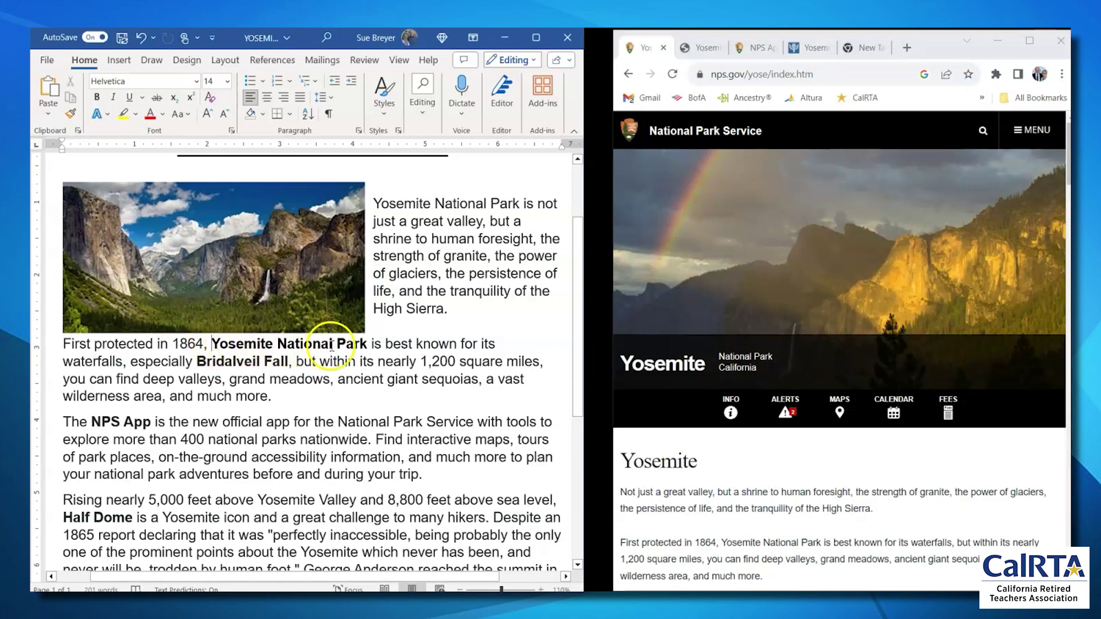
left_click(211, 345)
left_click_drag(211, 344, 359, 343)
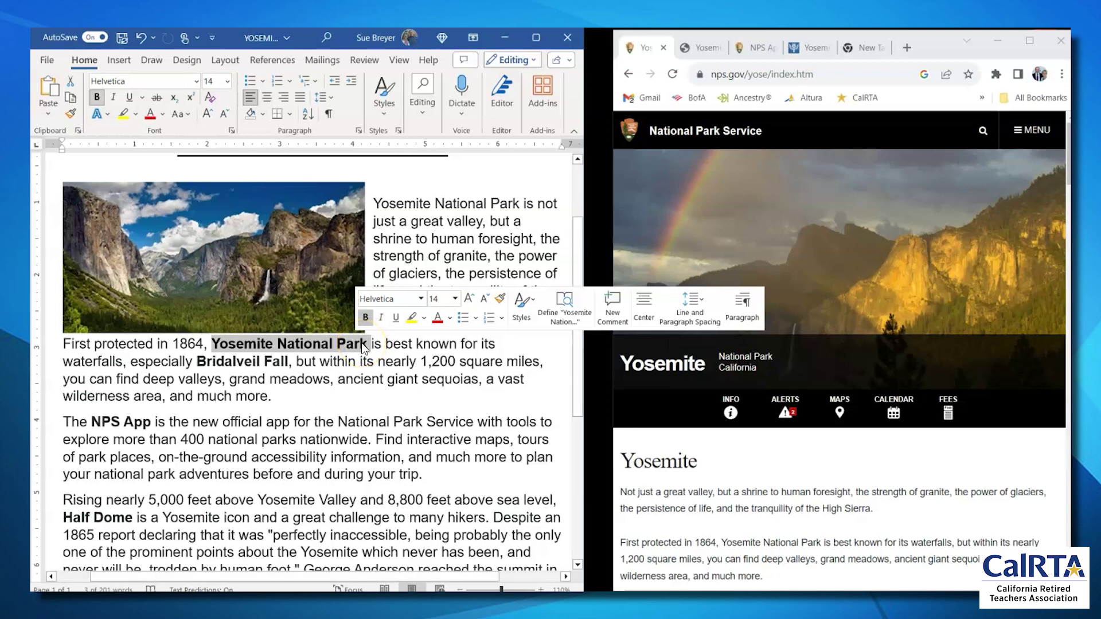
right_click(363, 349)
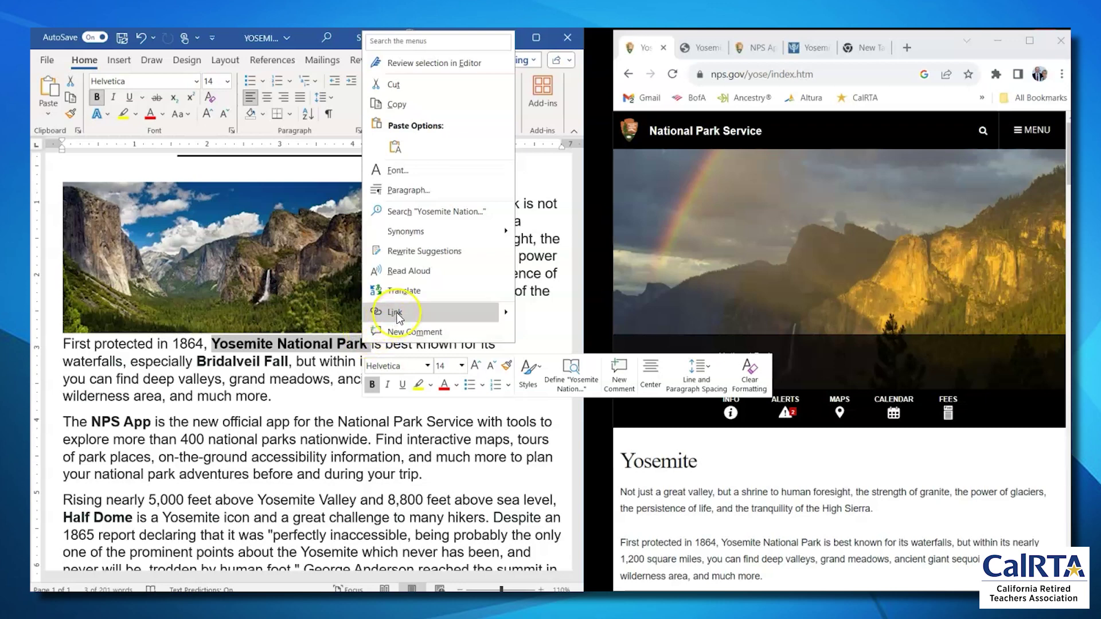
left_click(396, 313)
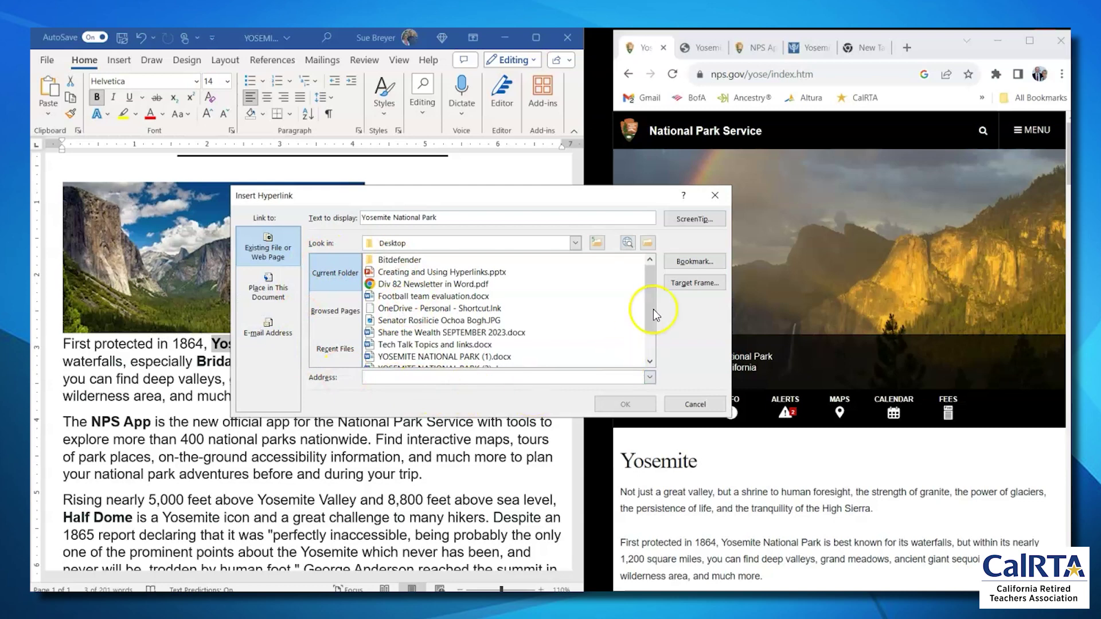
left_click(379, 379)
right_click(376, 379)
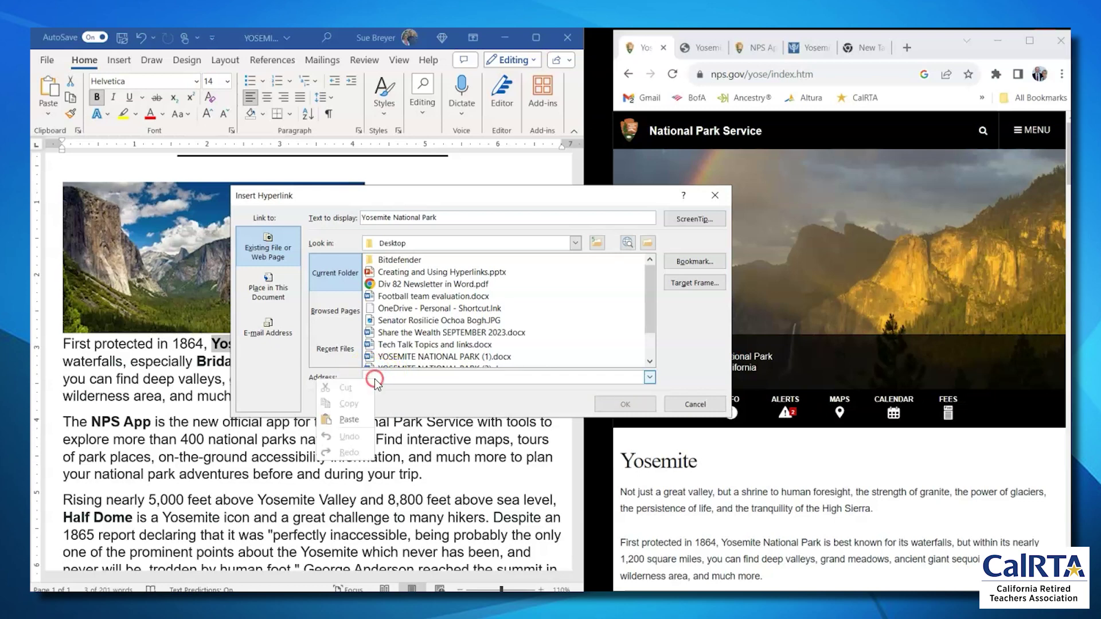
left_click(364, 419)
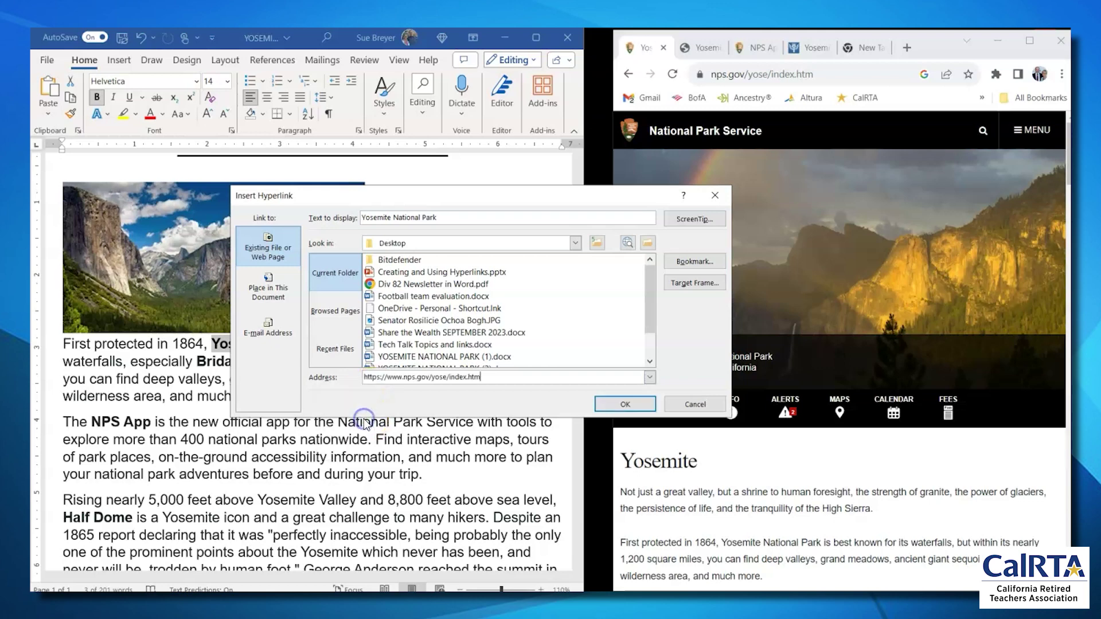
left_click(628, 406)
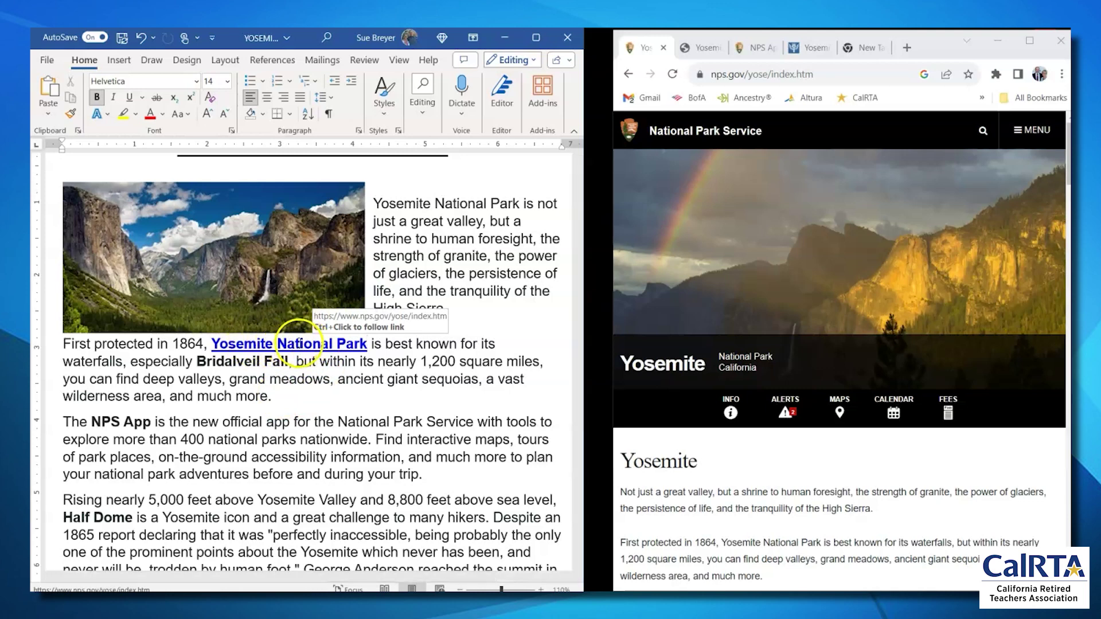
Step: Test the "Yosemite National Park" hyperlink by following it, close the browser window it opens and return to the document
triple_click(293, 350)
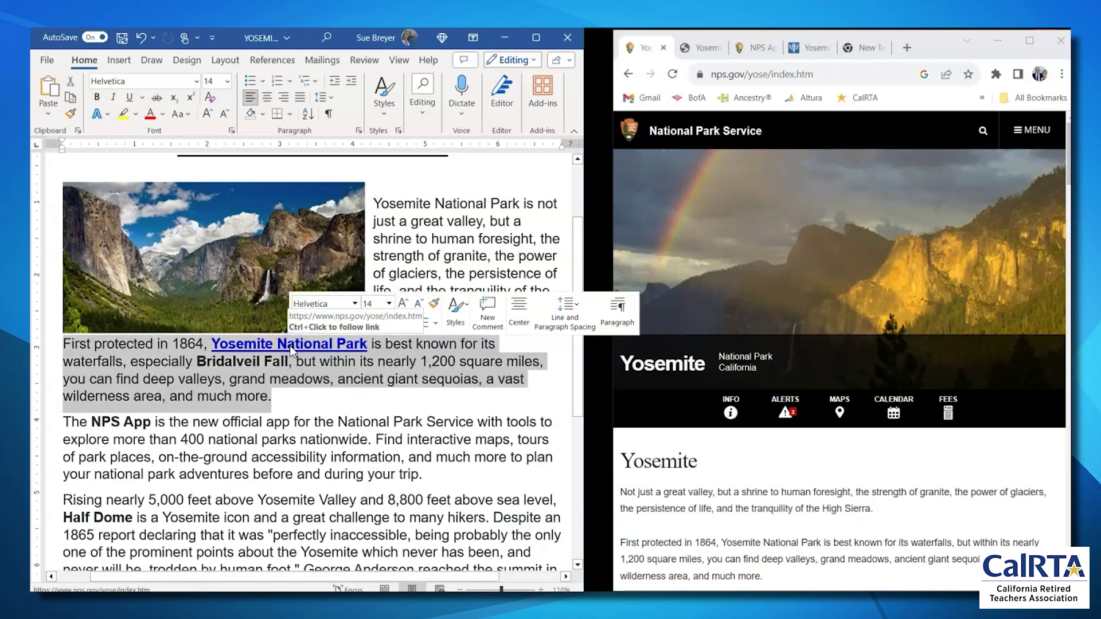
left_click(304, 348, "ctrl")
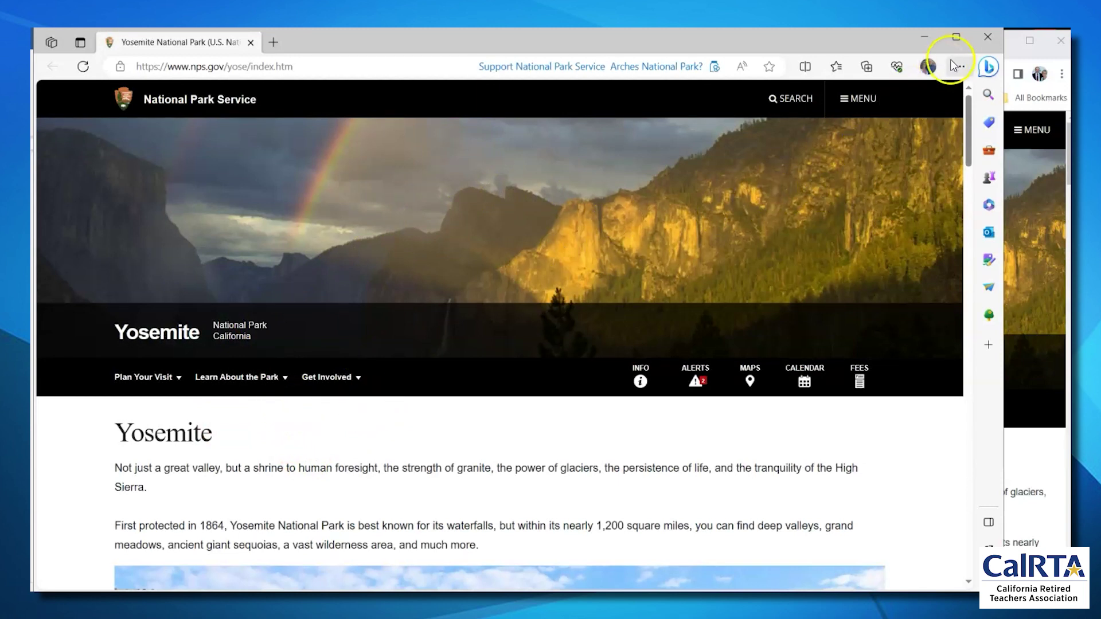
left_click(991, 37)
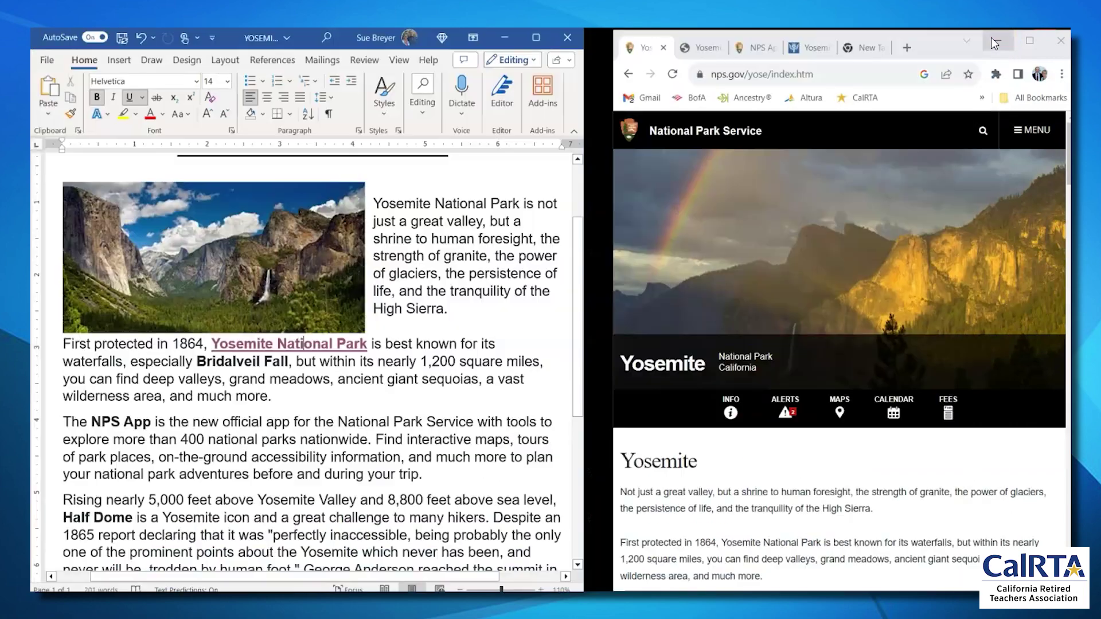
left_click(372, 406)
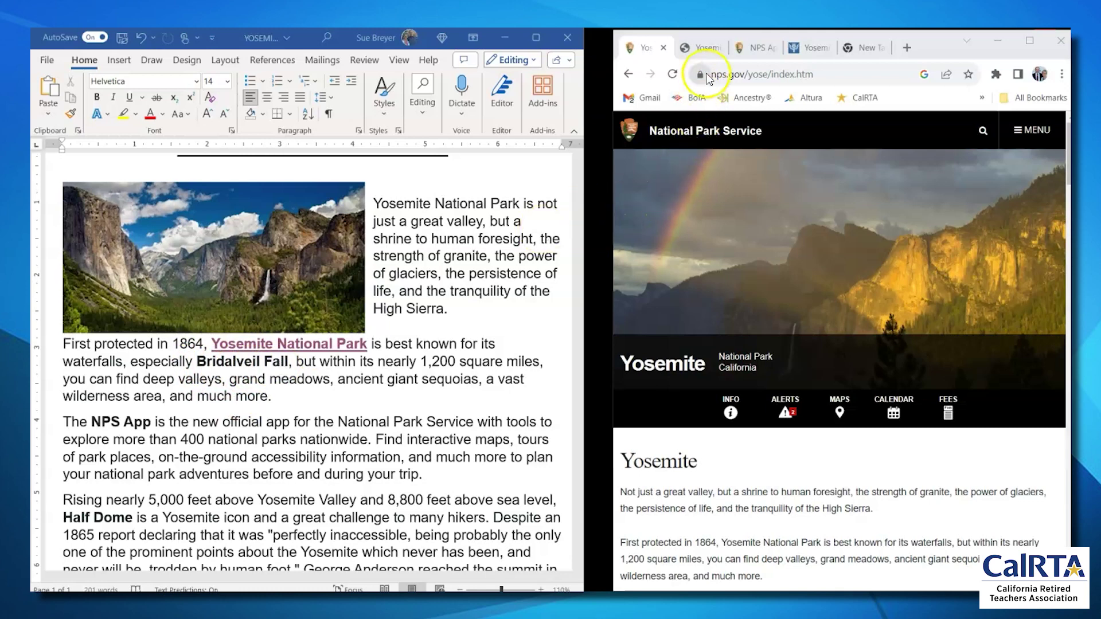
Step: Switch to Chrome and copy the web address of the Yosemite Hikes page about Bridalveil Fall
mouse_move(713, 52)
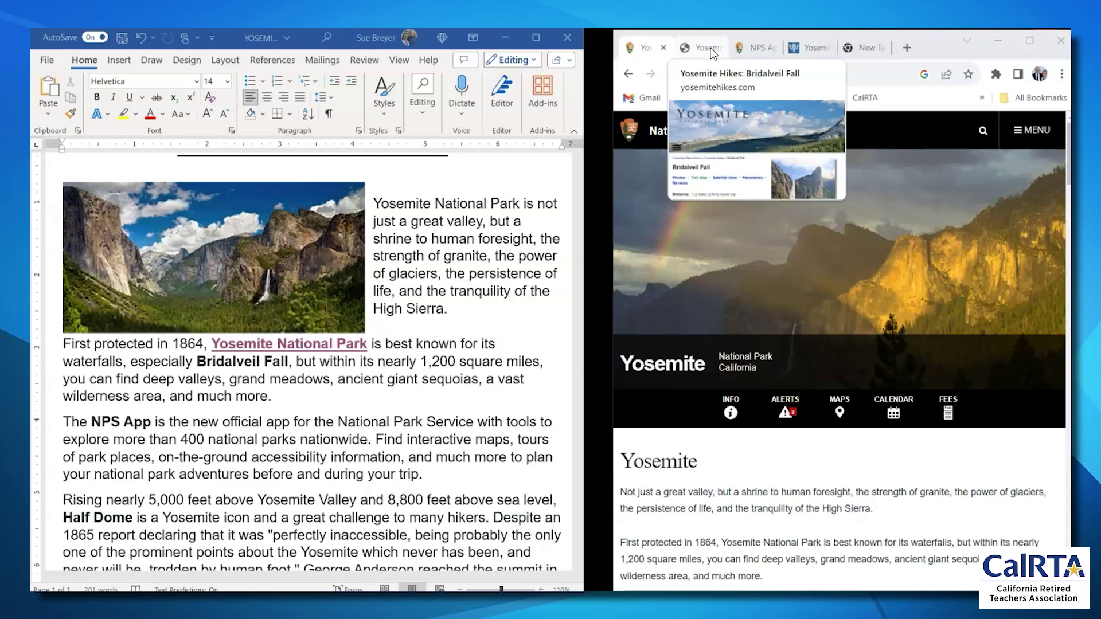
left_click(709, 48)
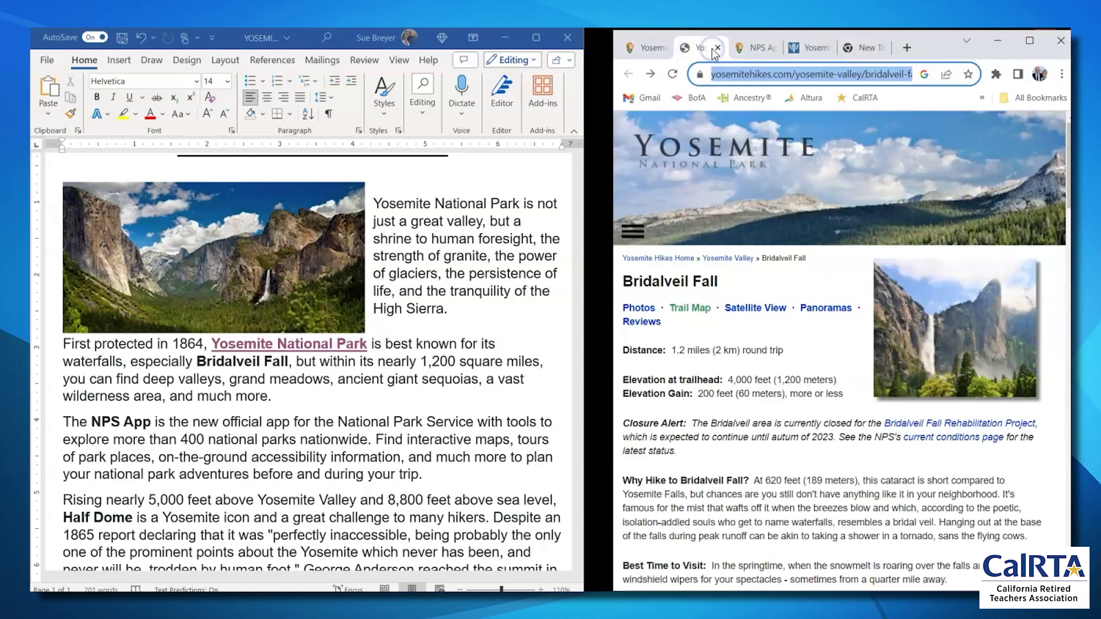
left_click(848, 208)
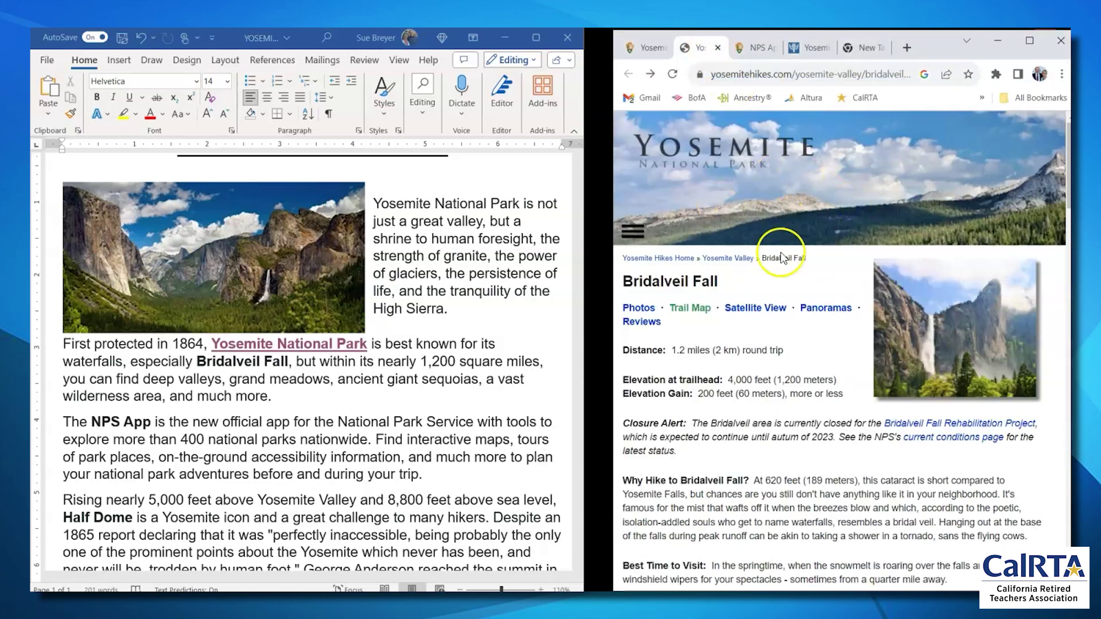
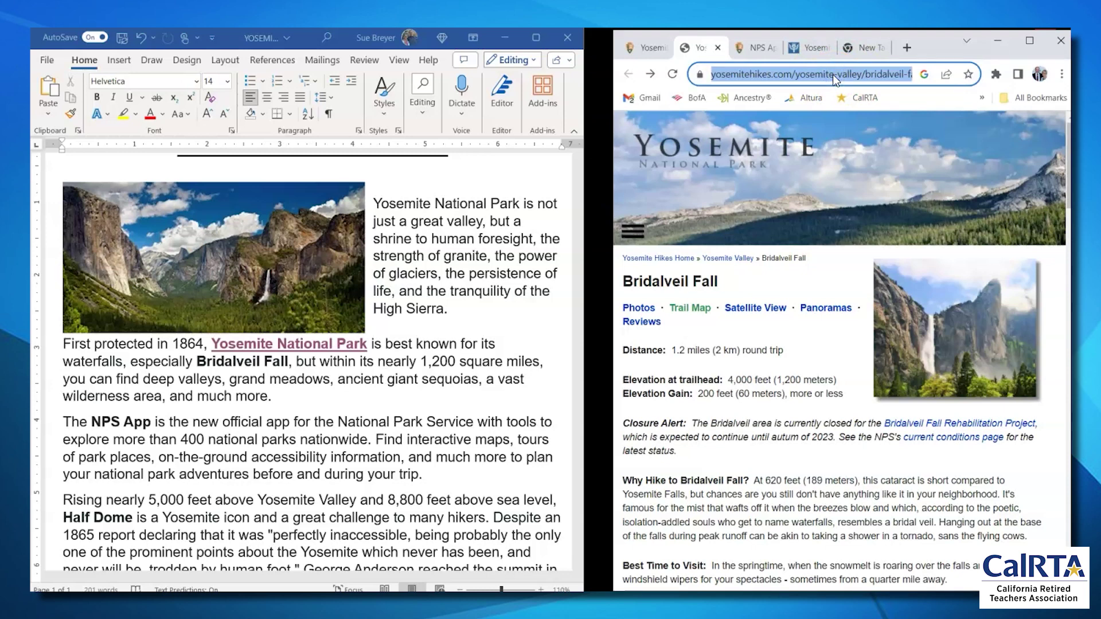
right_click(833, 74)
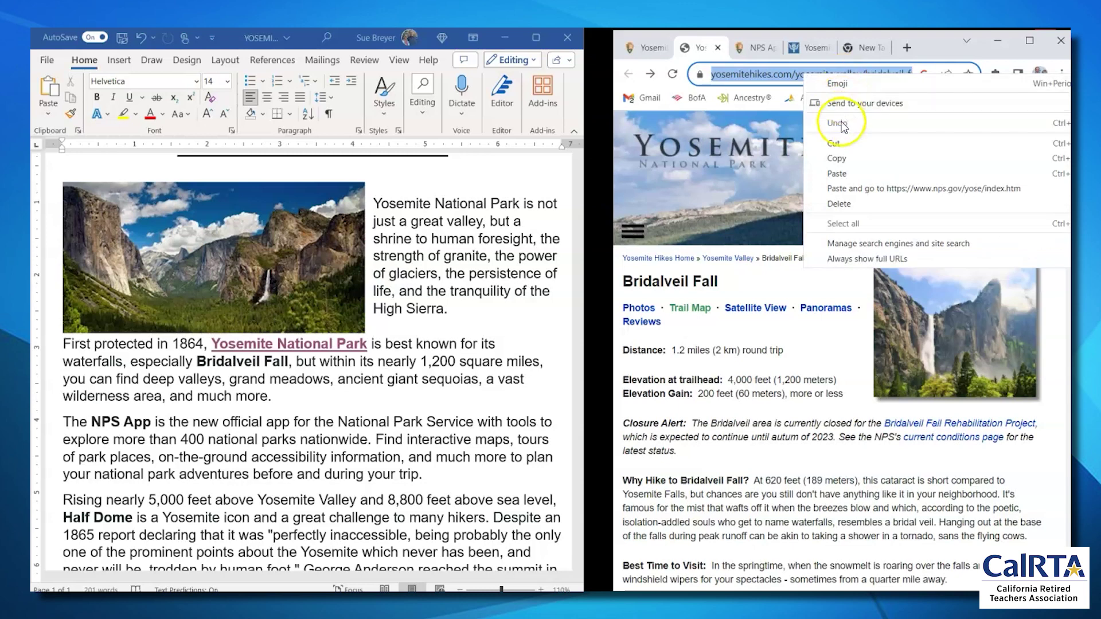
left_click(842, 158)
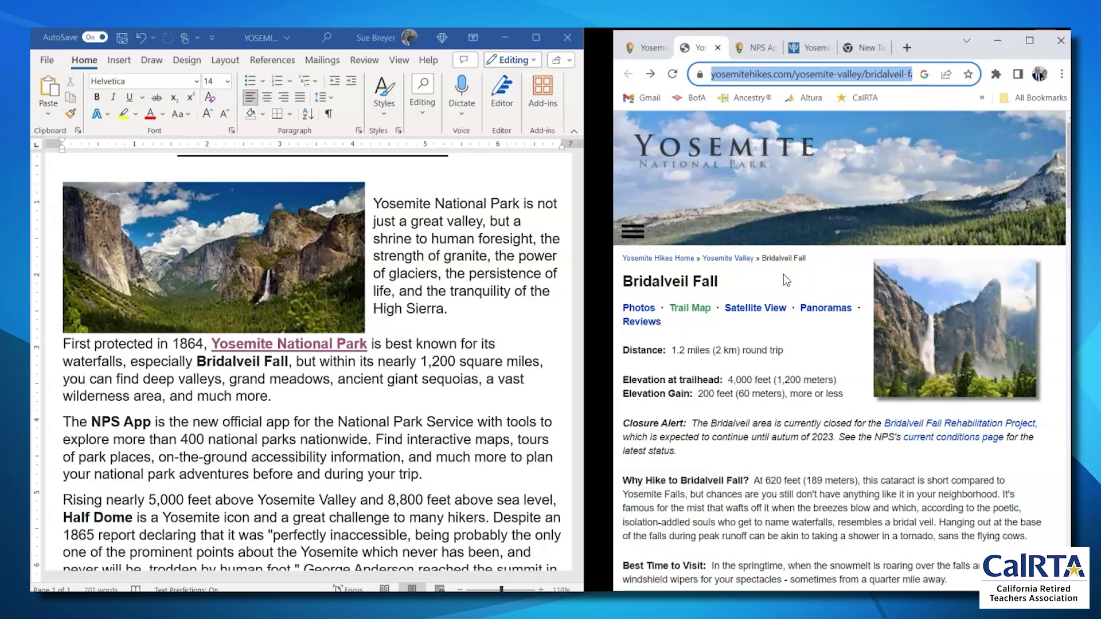
left_click(196, 362)
left_click(197, 362)
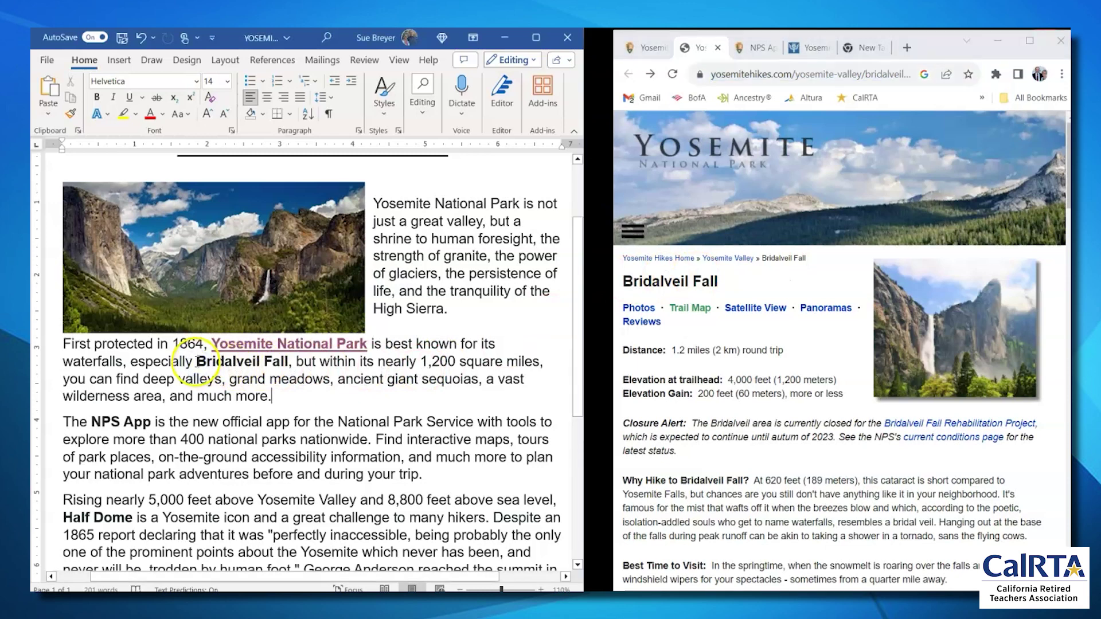
left_click_drag(198, 362, 287, 362)
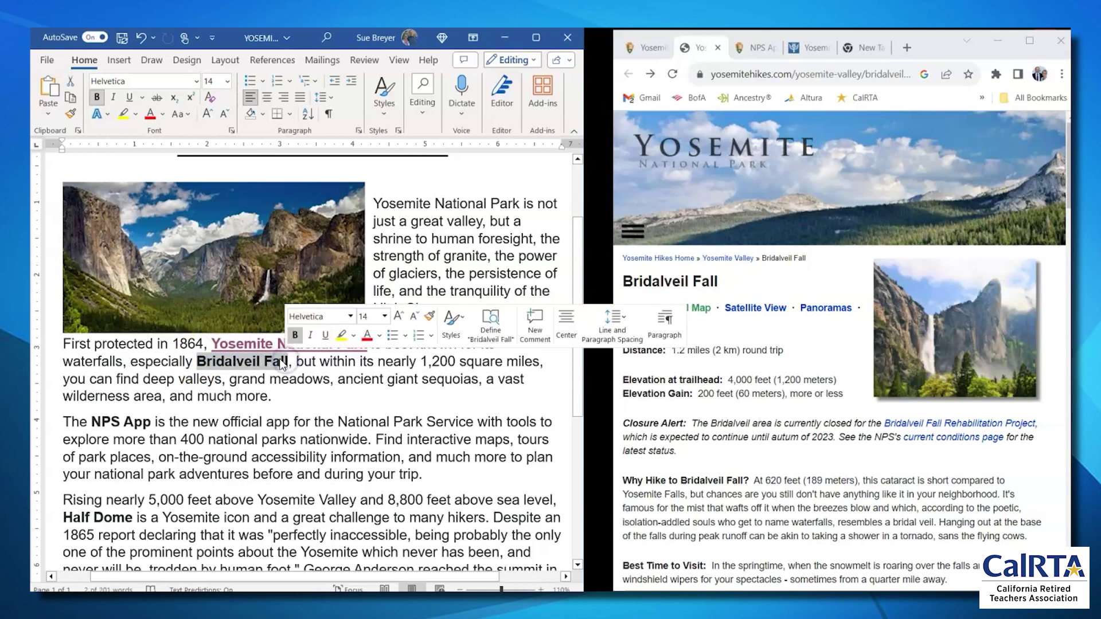
right_click(239, 363)
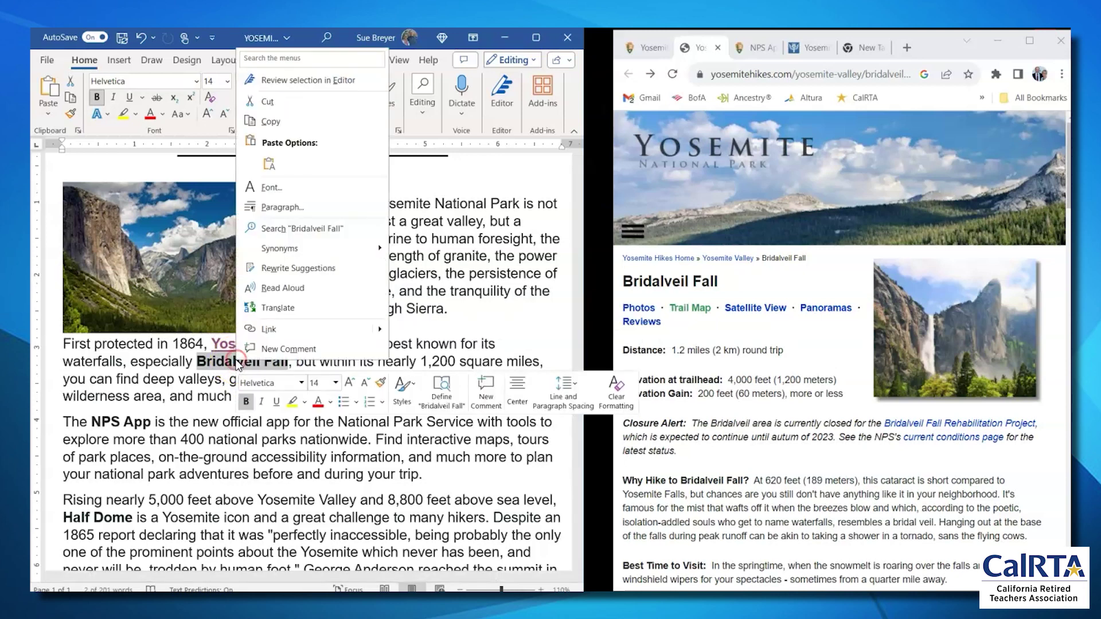
left_click(269, 329)
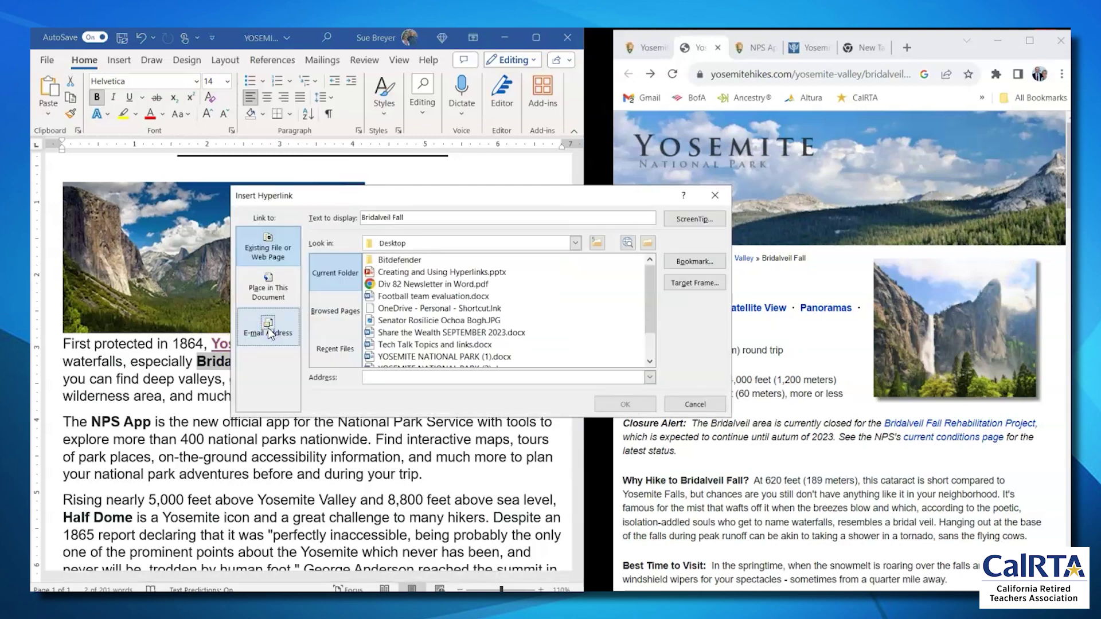
left_click(367, 379)
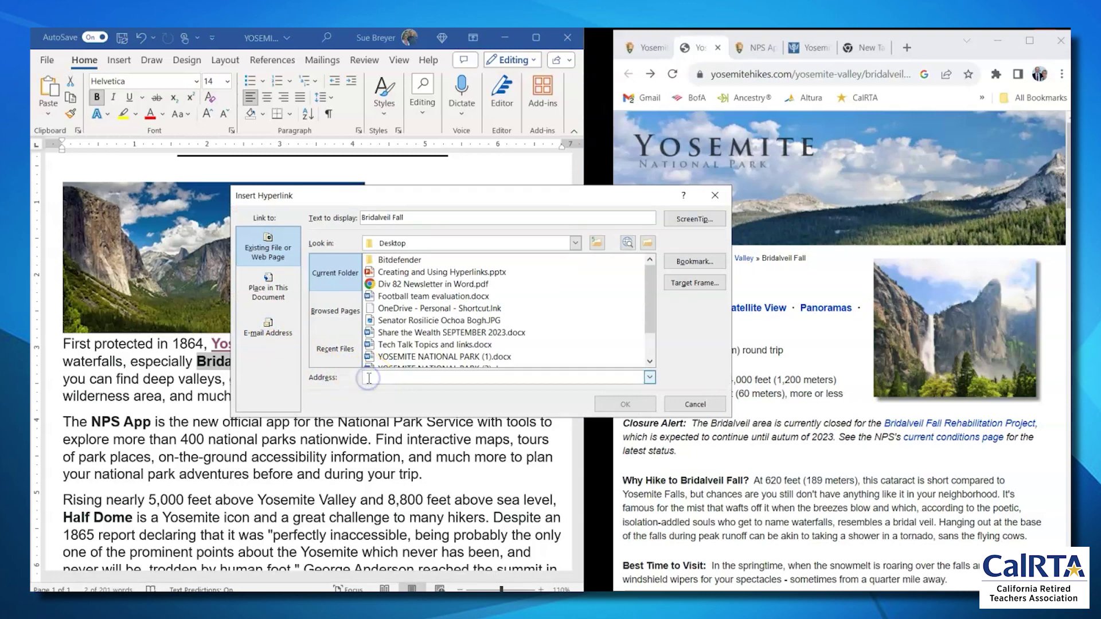
right_click(369, 378)
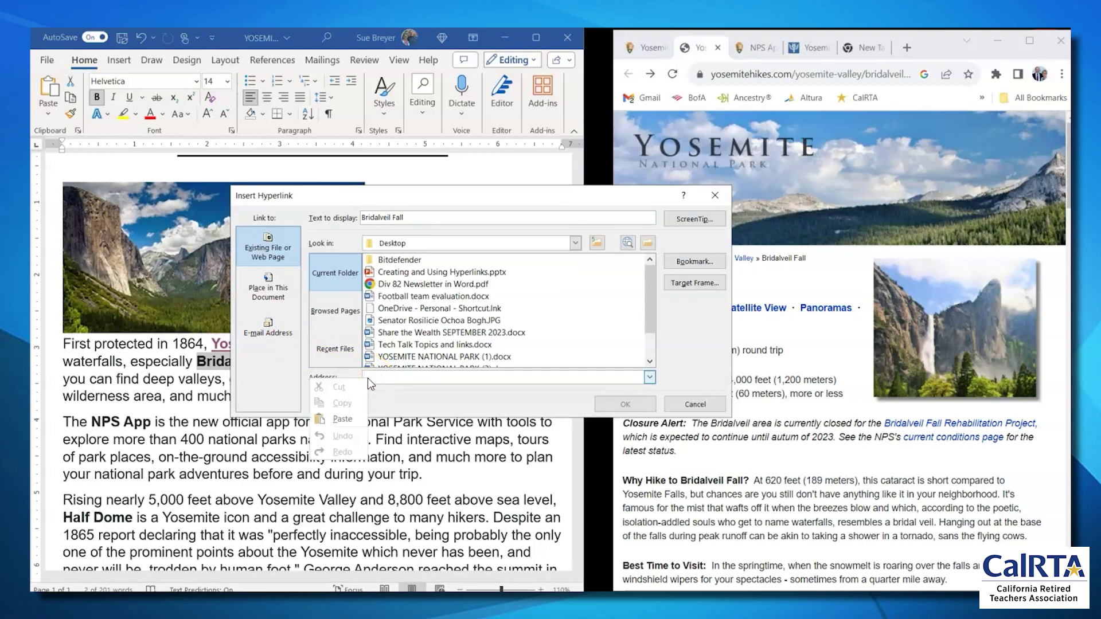
left_click(352, 420)
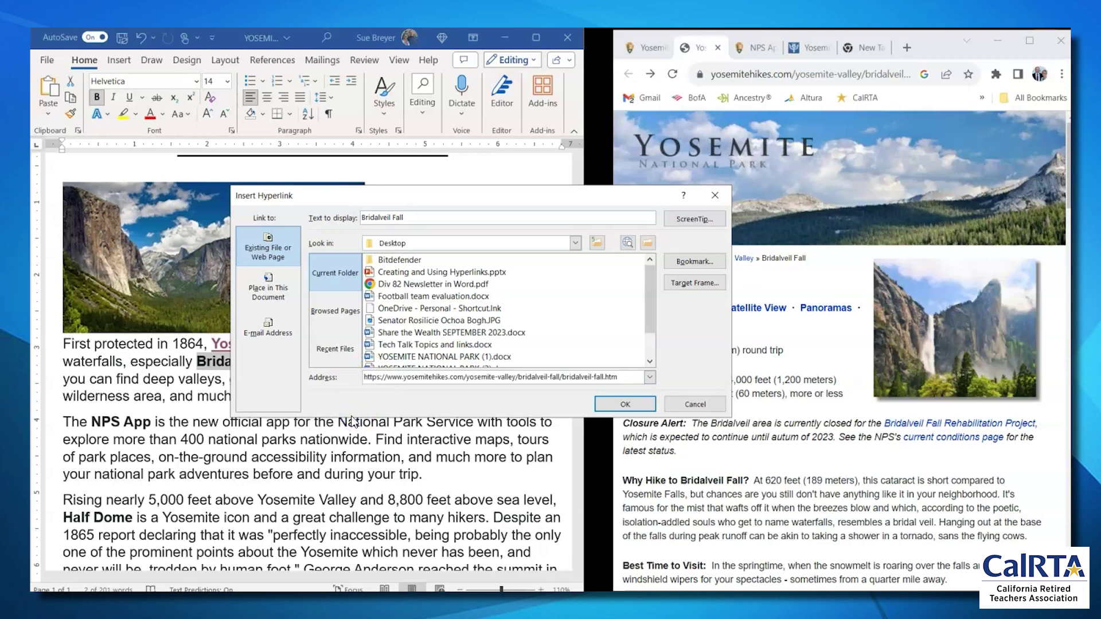
left_click(630, 407)
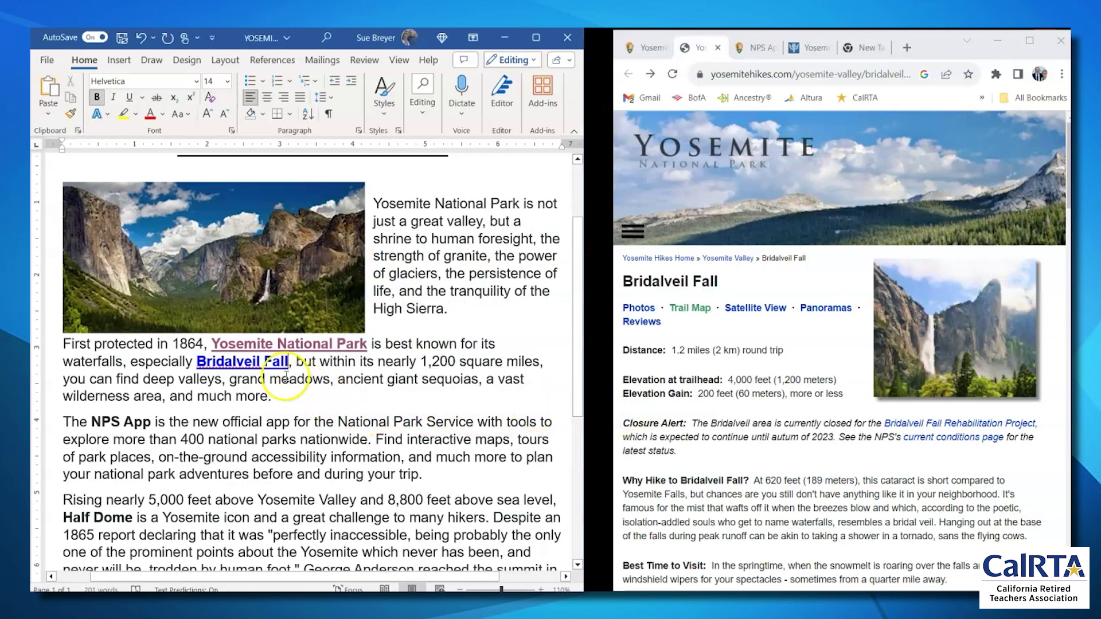
Step: Test the "Bridalveil Fall" hyperlink by following it to its web page, and close the browser window it opens
left_click(265, 367)
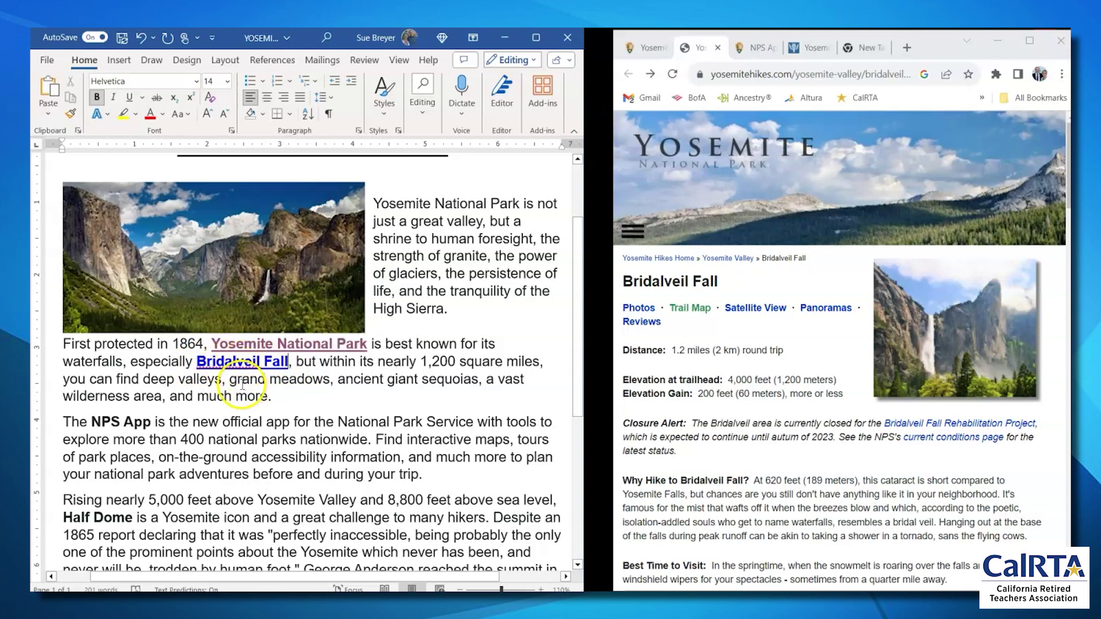
mouse_move(248, 360)
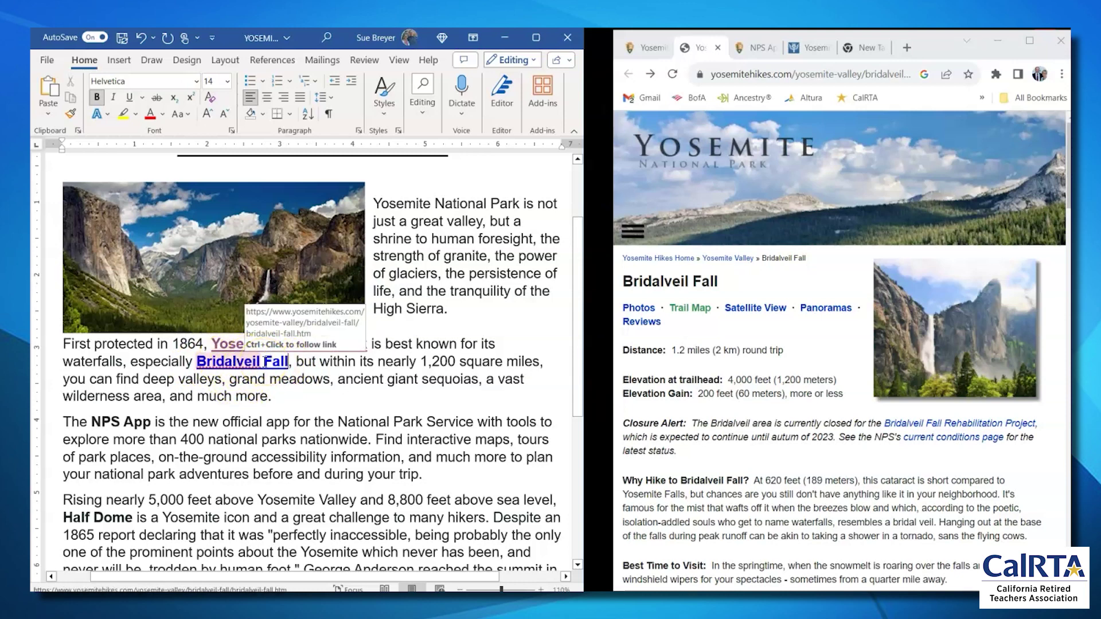
left_click(262, 363, "ctrl")
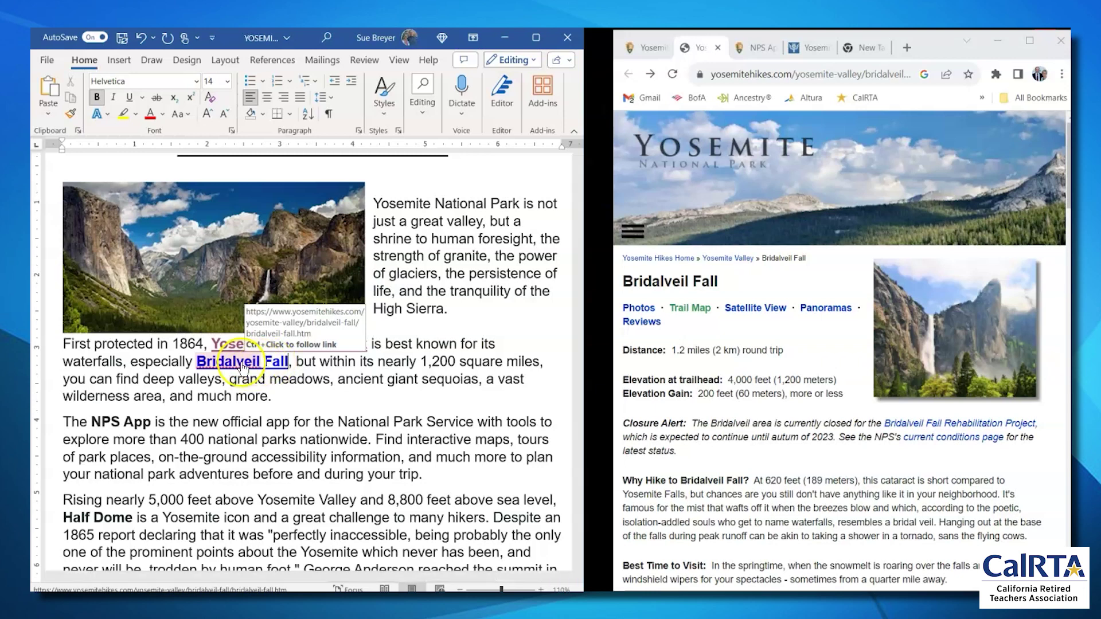
left_click(250, 366, "ctrl")
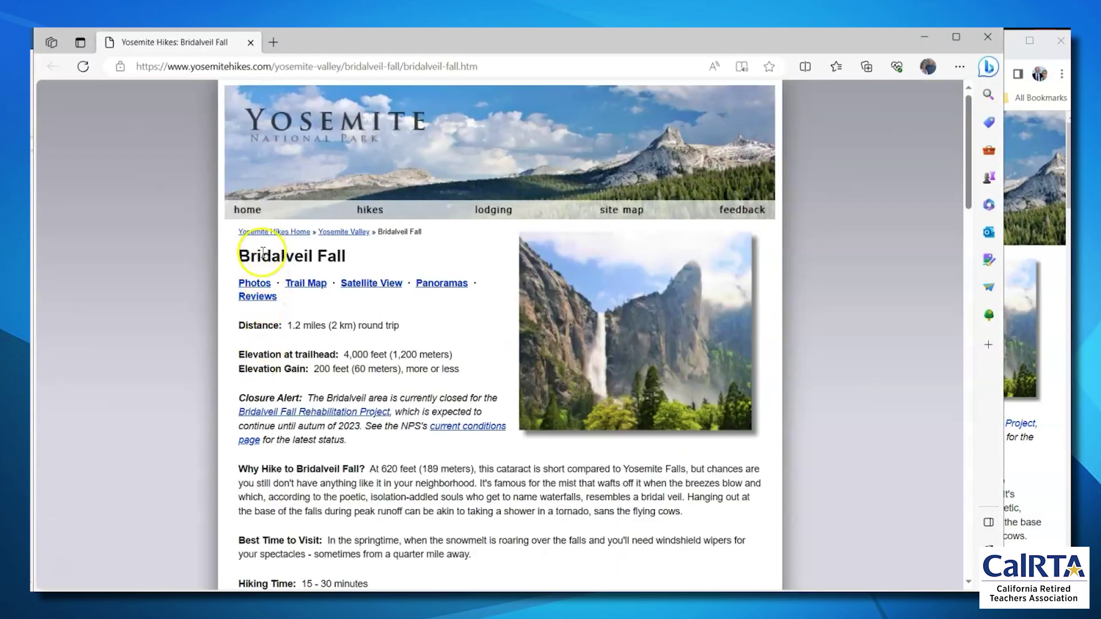
left_click(993, 35)
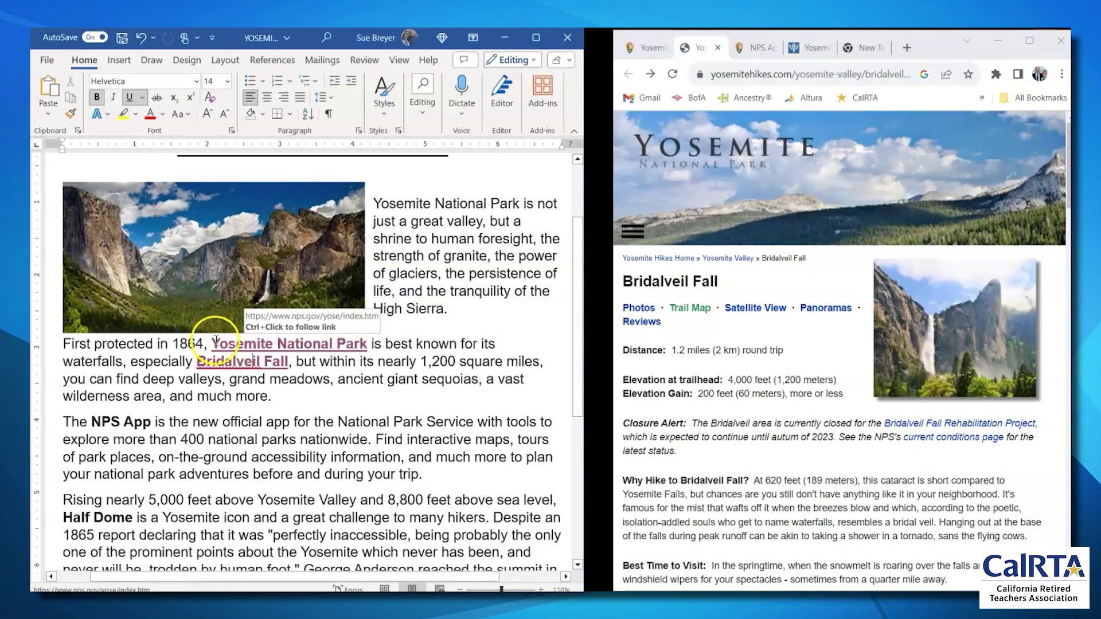
Step: Switch to Chrome and copy the web address of the National Park Service page about the NPS App
left_click(301, 396)
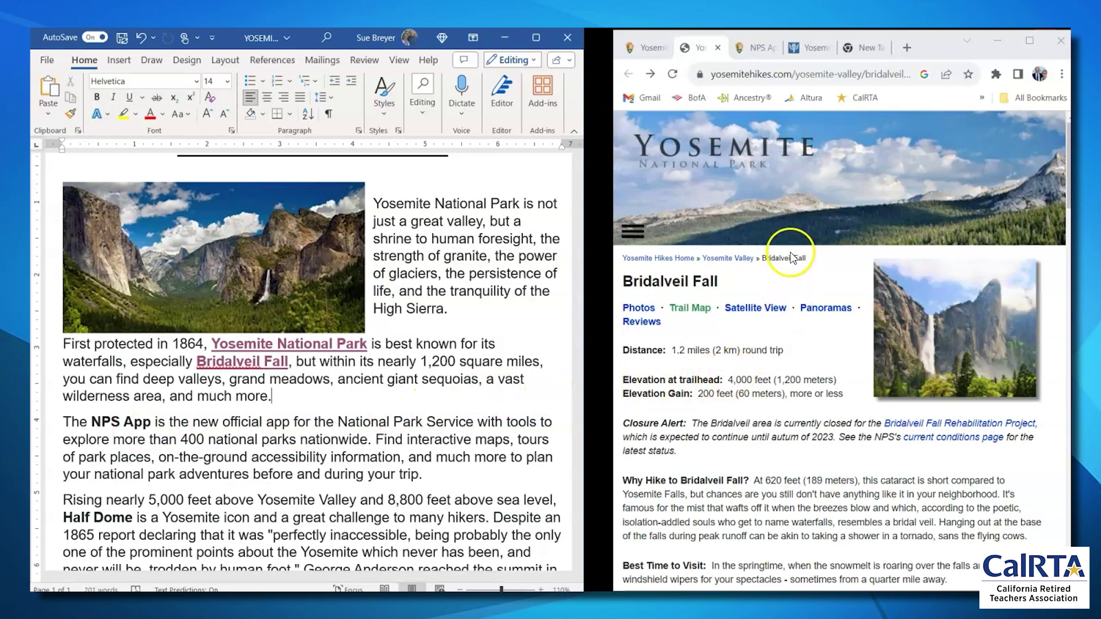
left_click(762, 48)
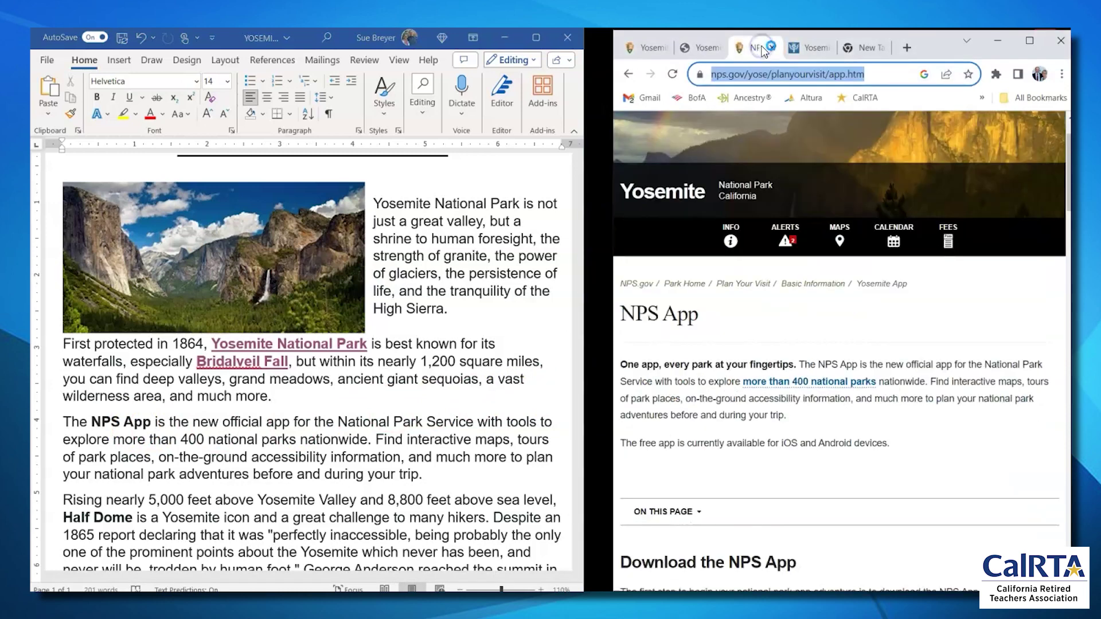
left_click(819, 142)
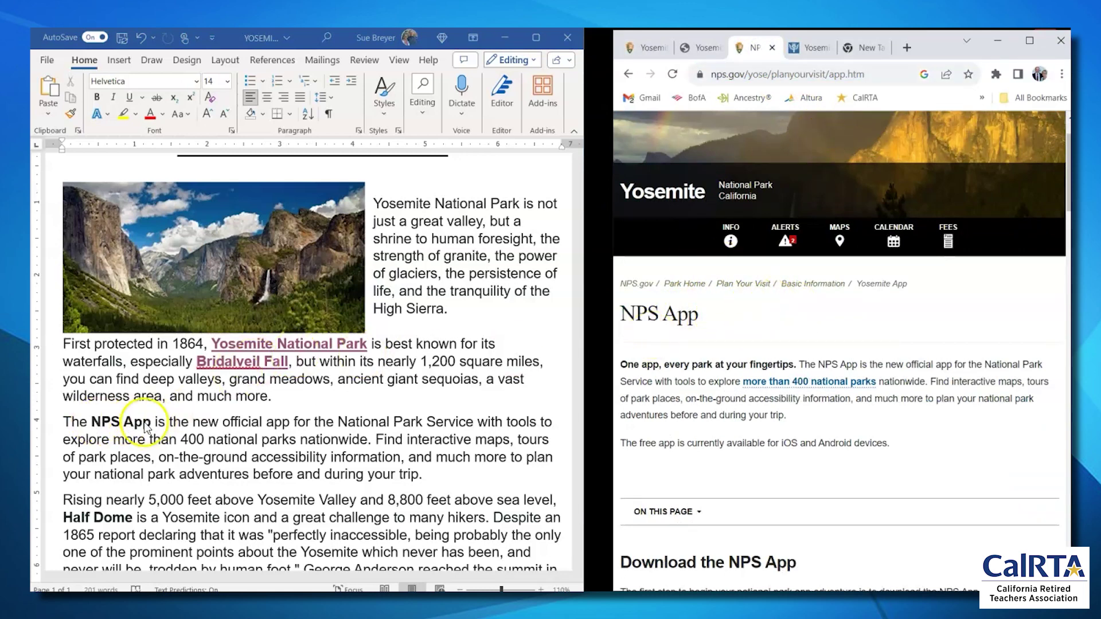
left_click(801, 74)
key("ctrl+c")
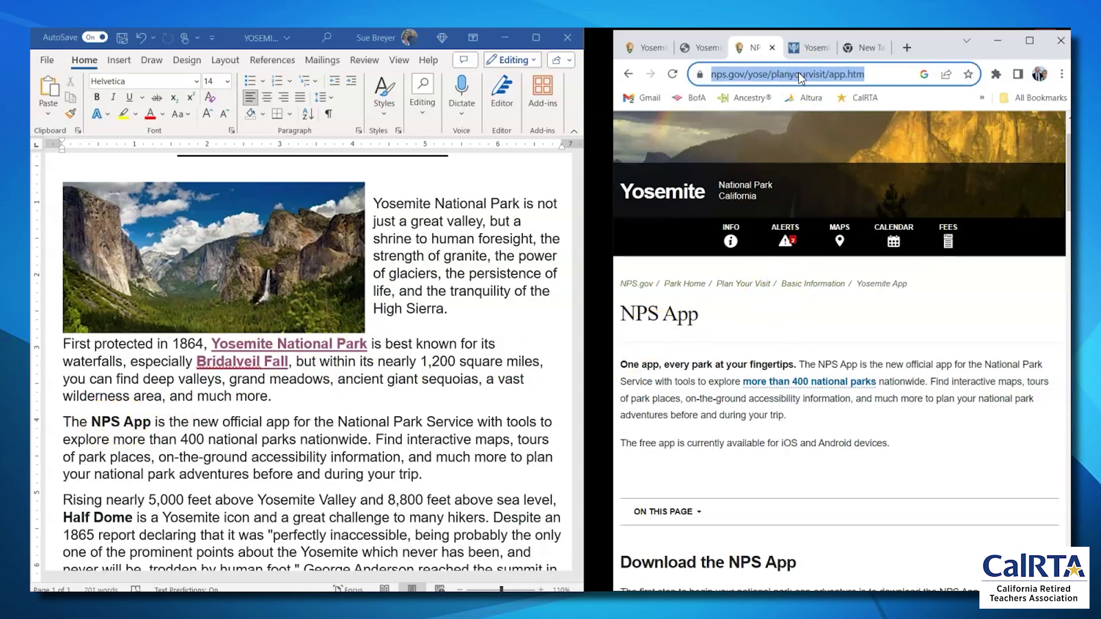
right_click(799, 73)
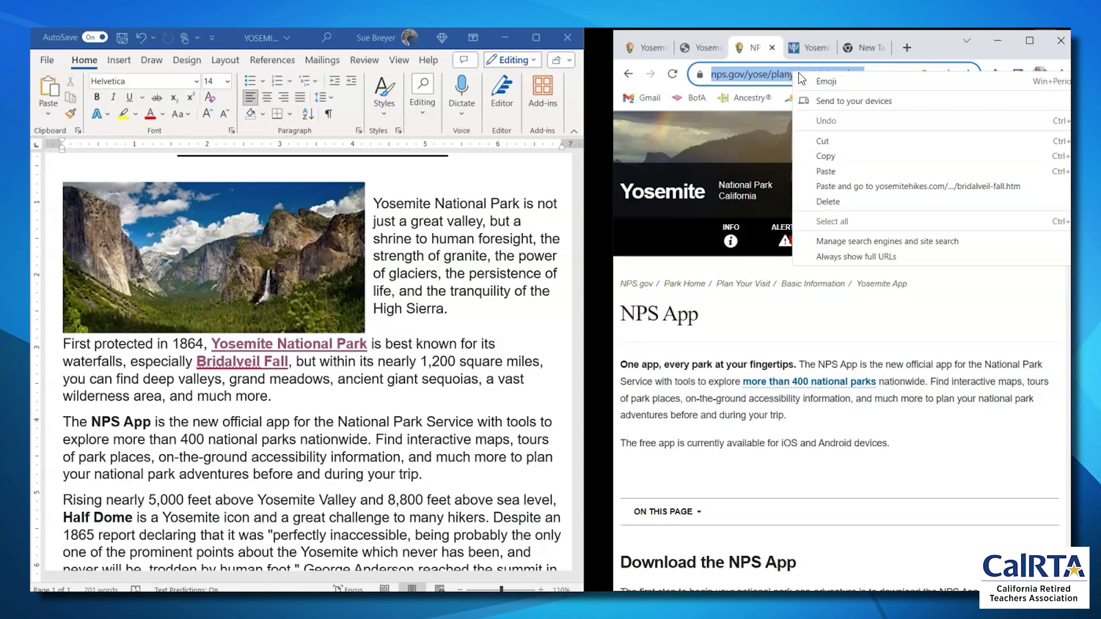
left_click(832, 157)
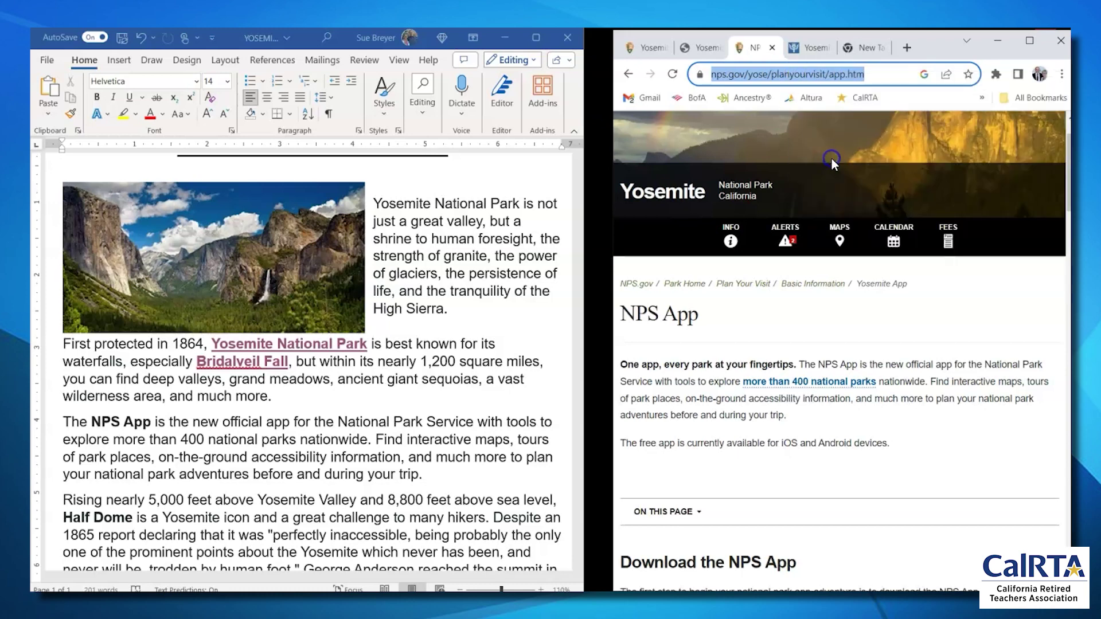
left_click(317, 404)
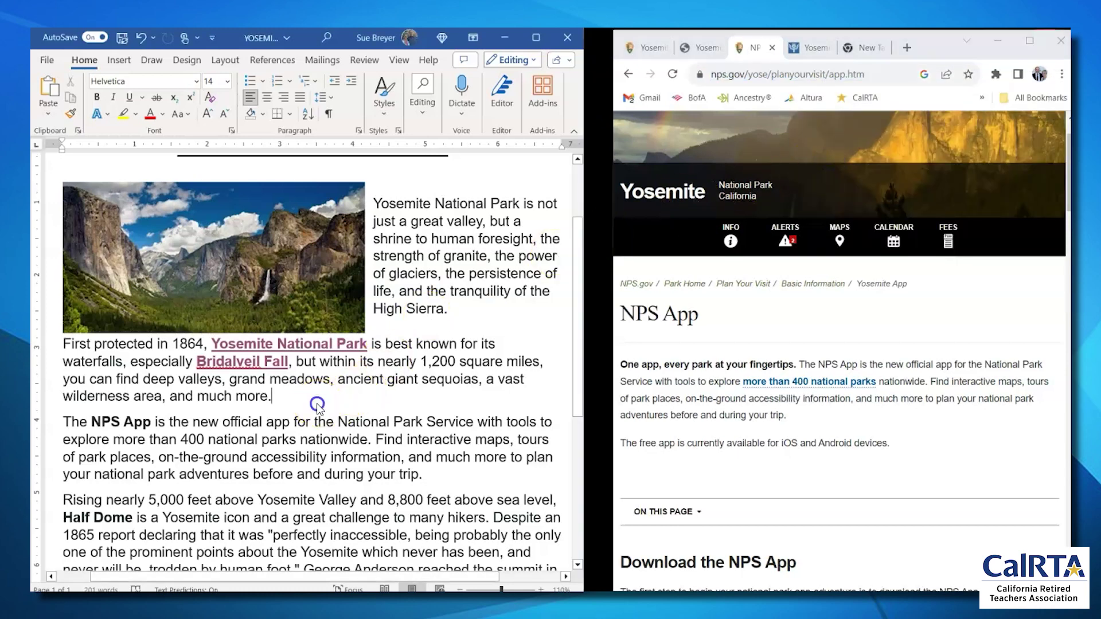
left_click_drag(90, 421, 148, 422)
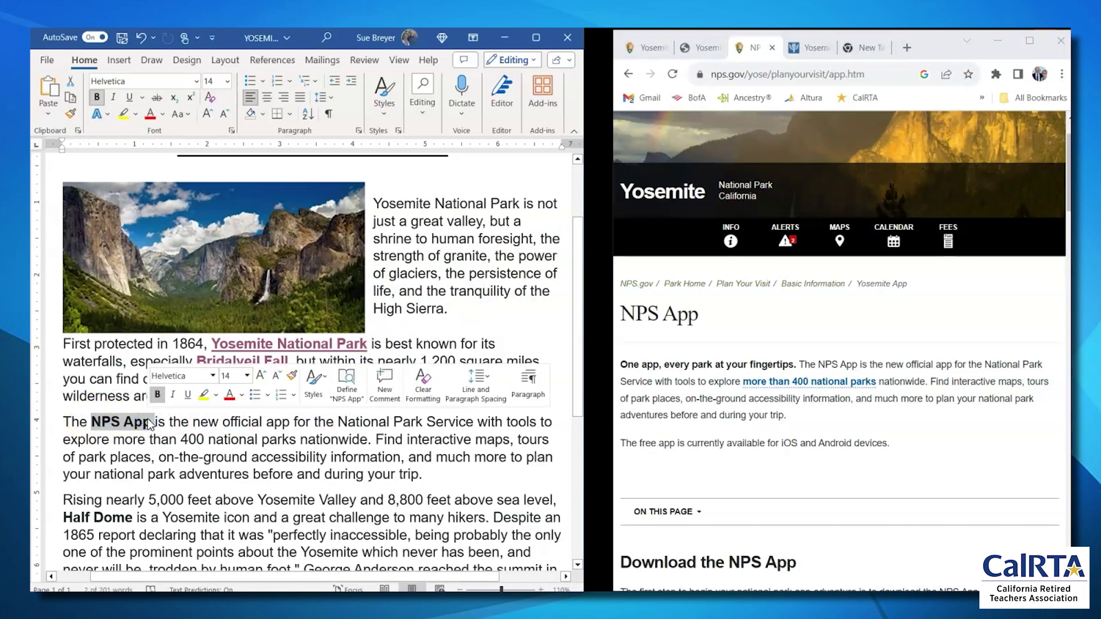
right_click(148, 423)
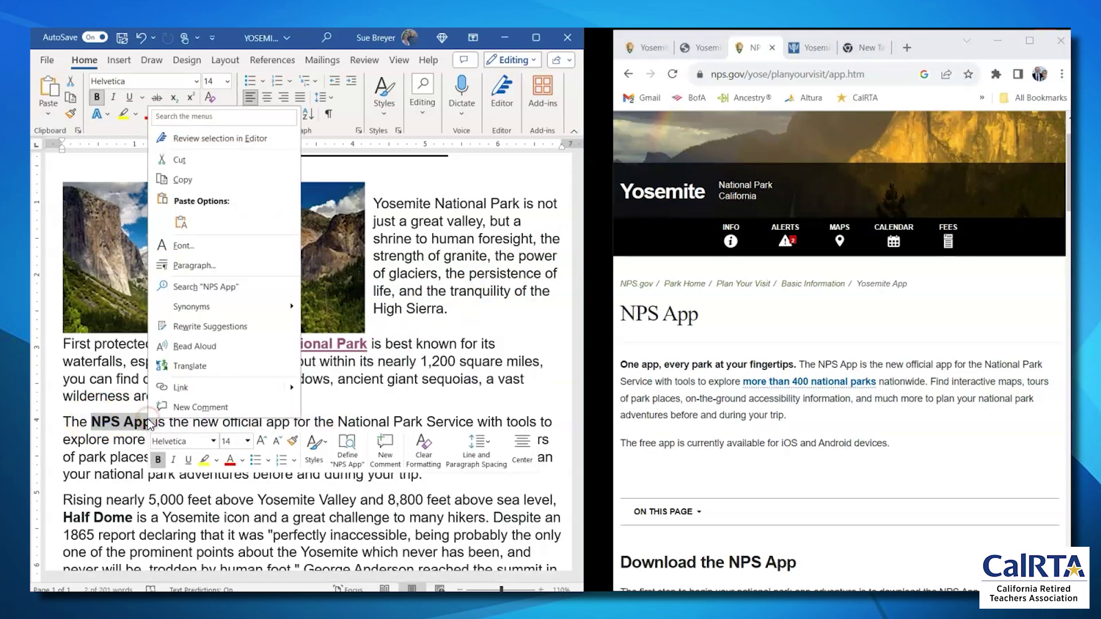
left_click(179, 389)
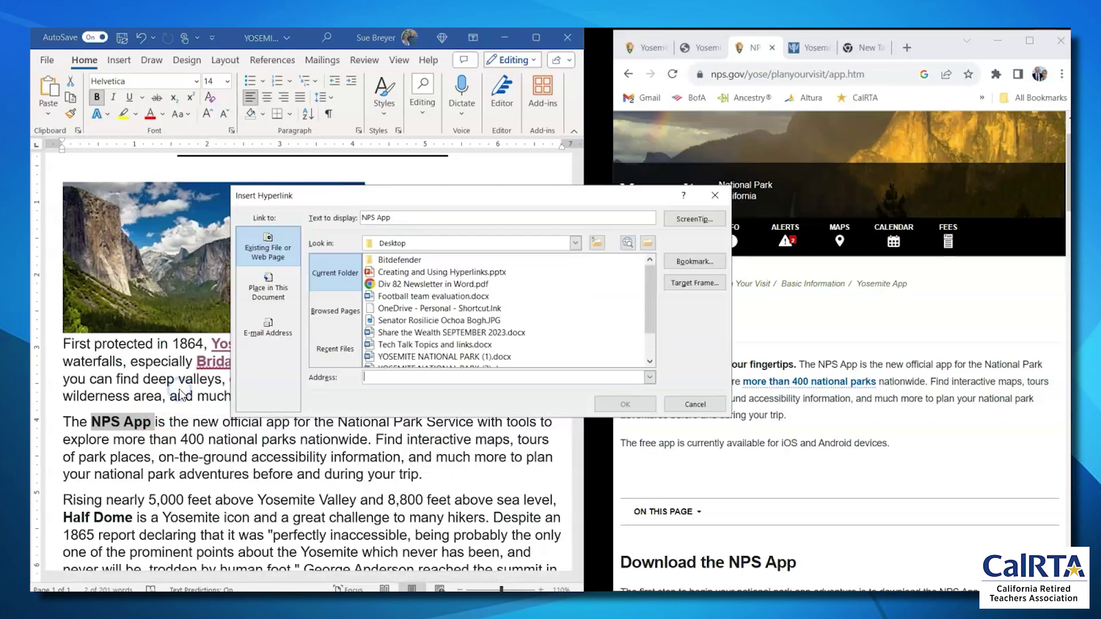
right_click(370, 379)
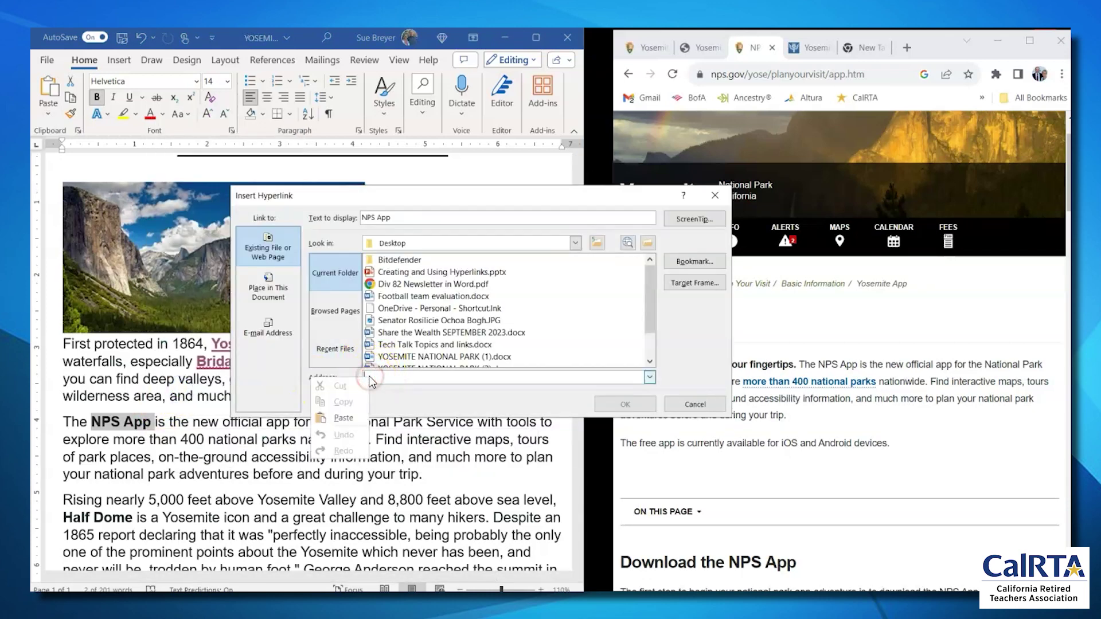
left_click(343, 418)
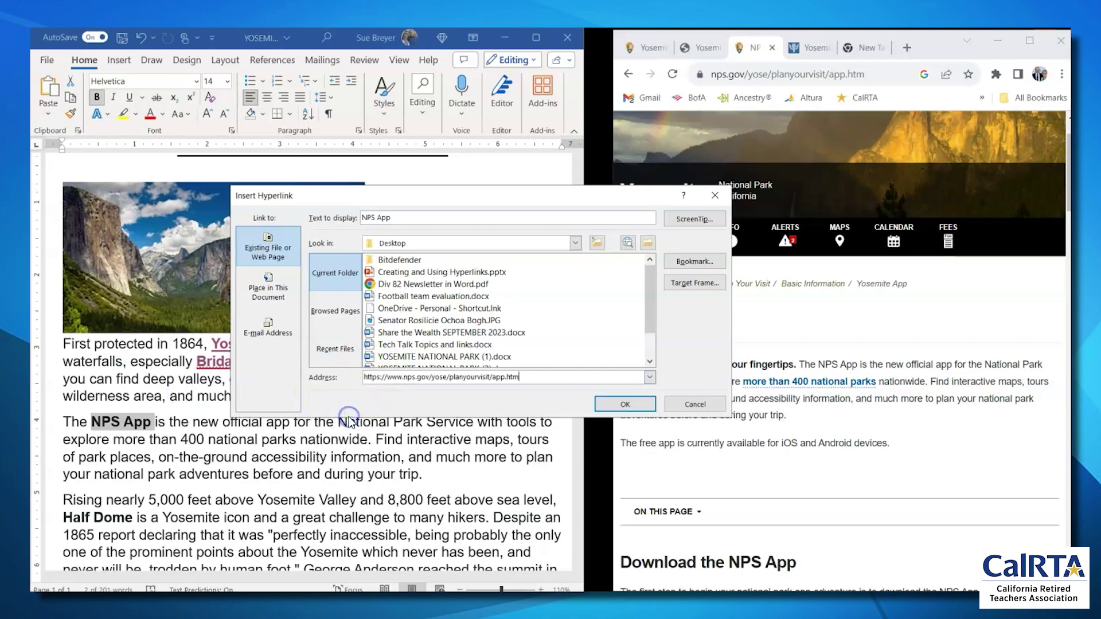
left_click(619, 404)
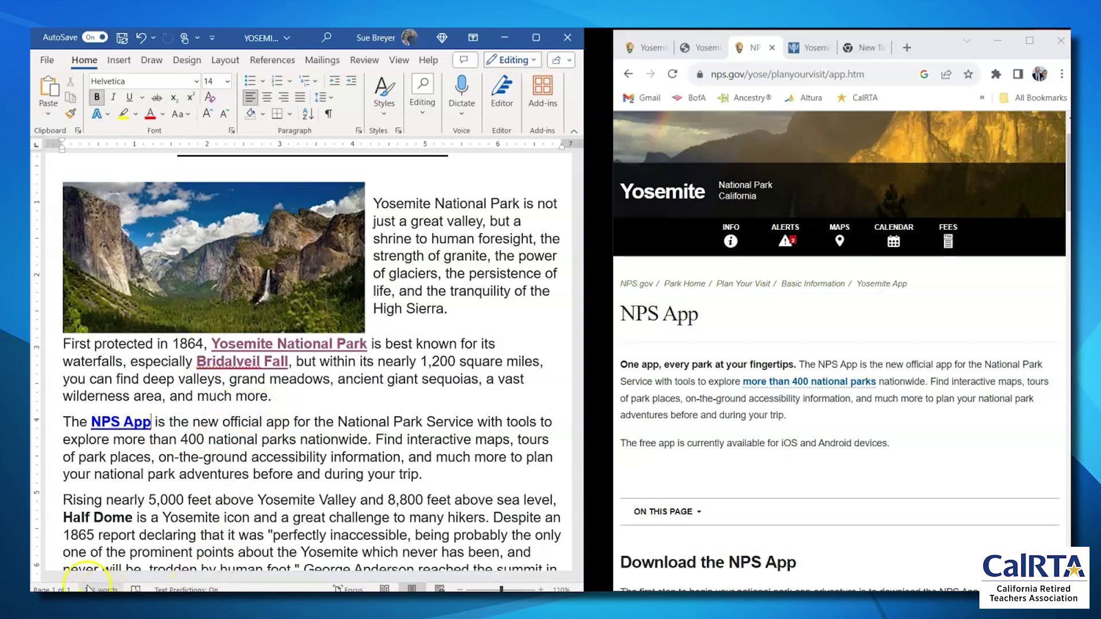
left_click(309, 540)
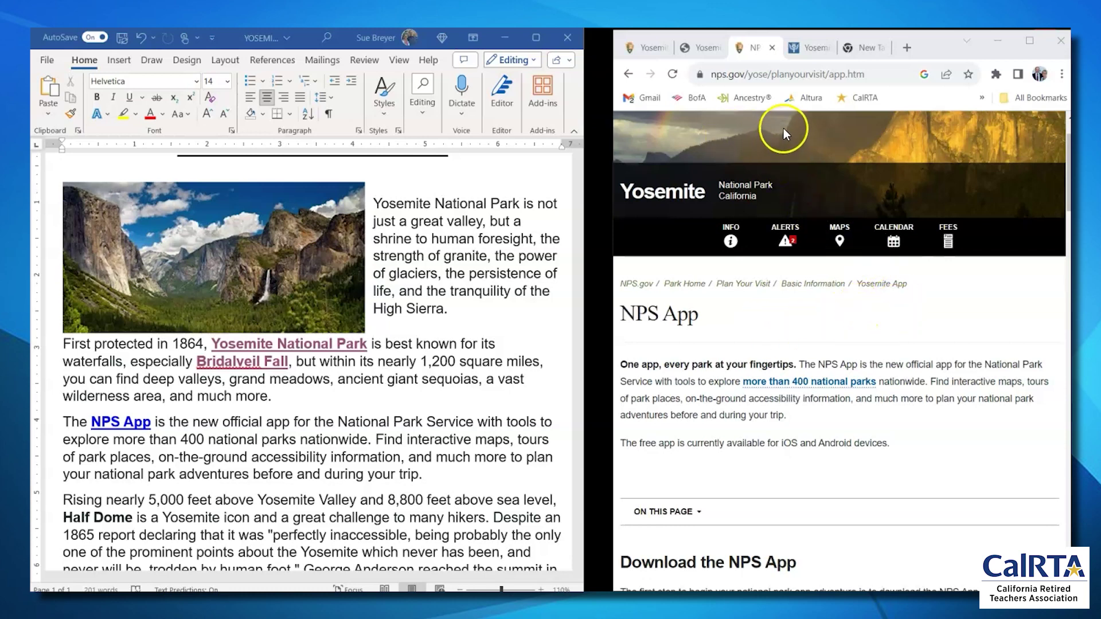
Step: Switch to Chrome and copy the web address of the Britannica article about Yosemite National Park
left_click(815, 51)
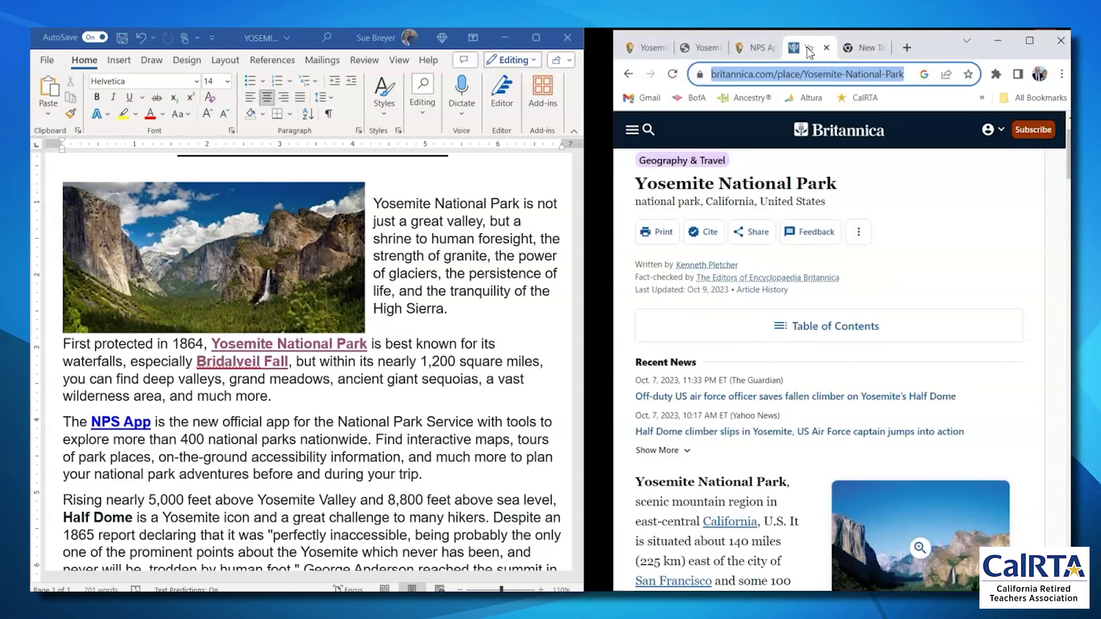
scroll(883, 230, "down", 2)
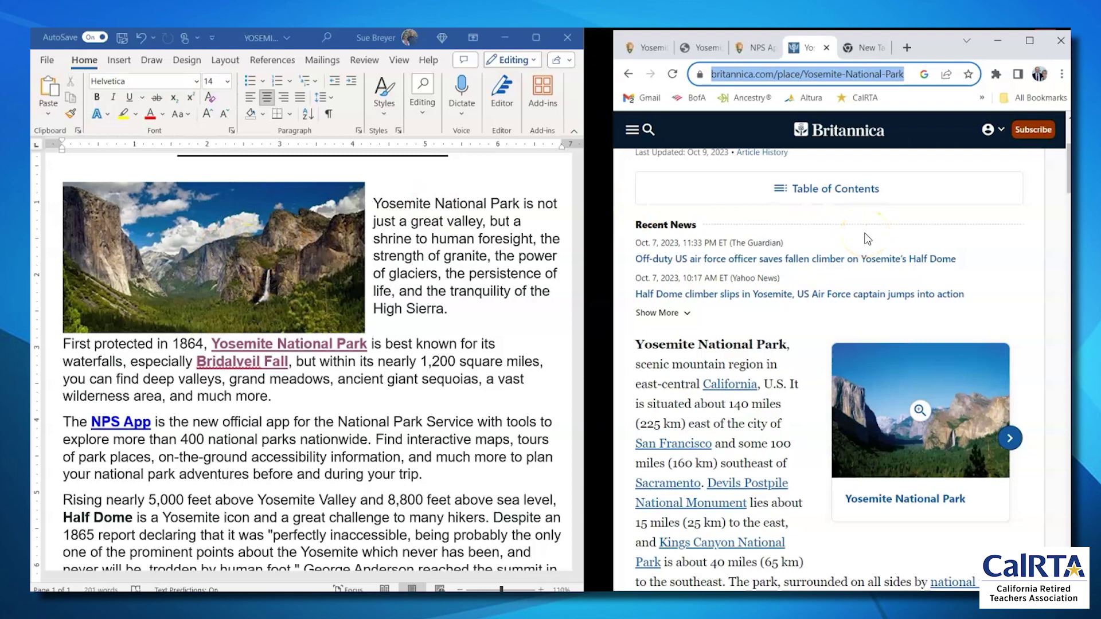
left_click(894, 223)
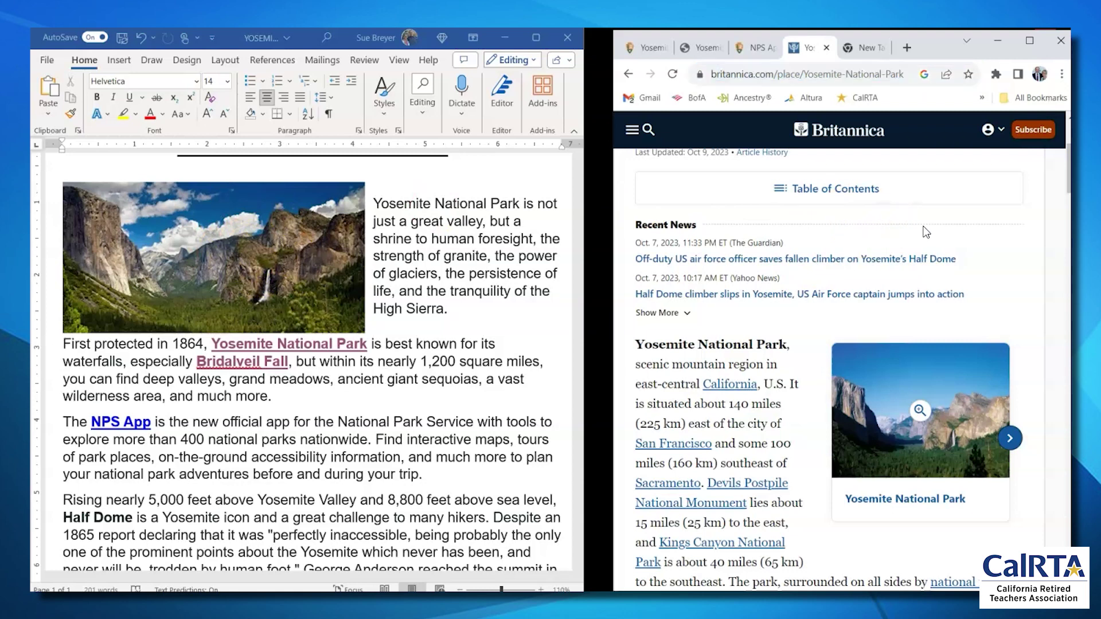
left_click(819, 74)
key("ctrl+c")
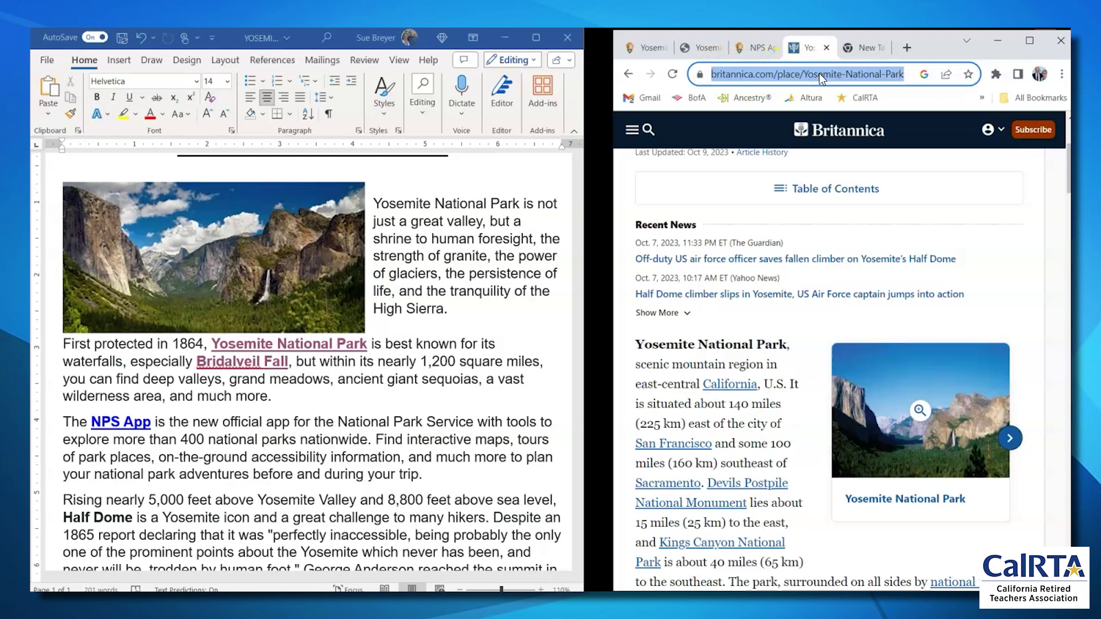
right_click(819, 73)
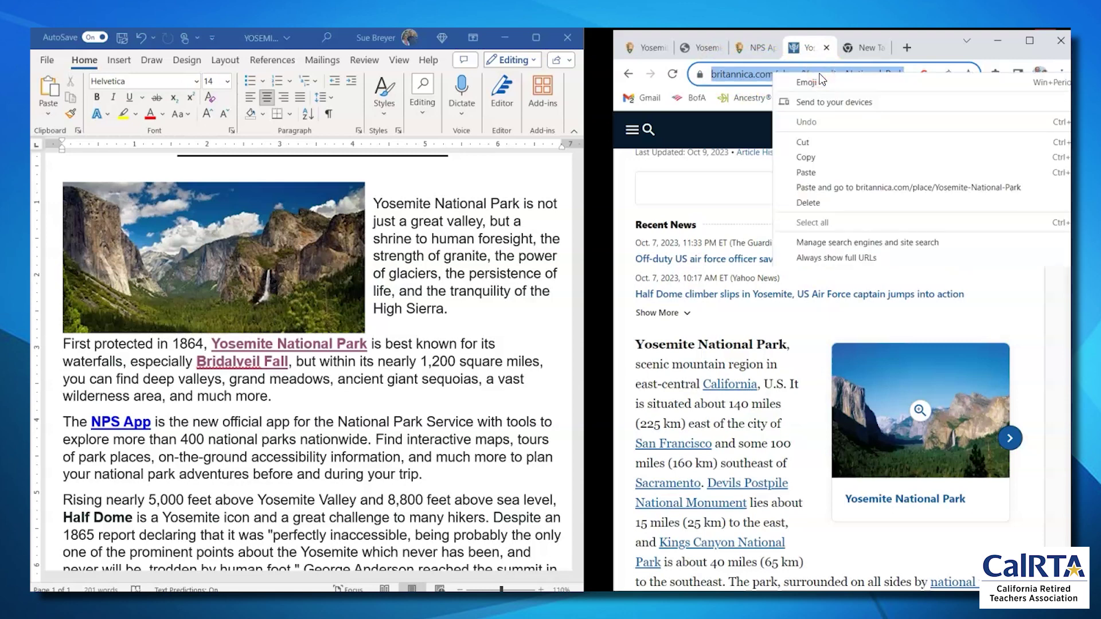
left_click(812, 158)
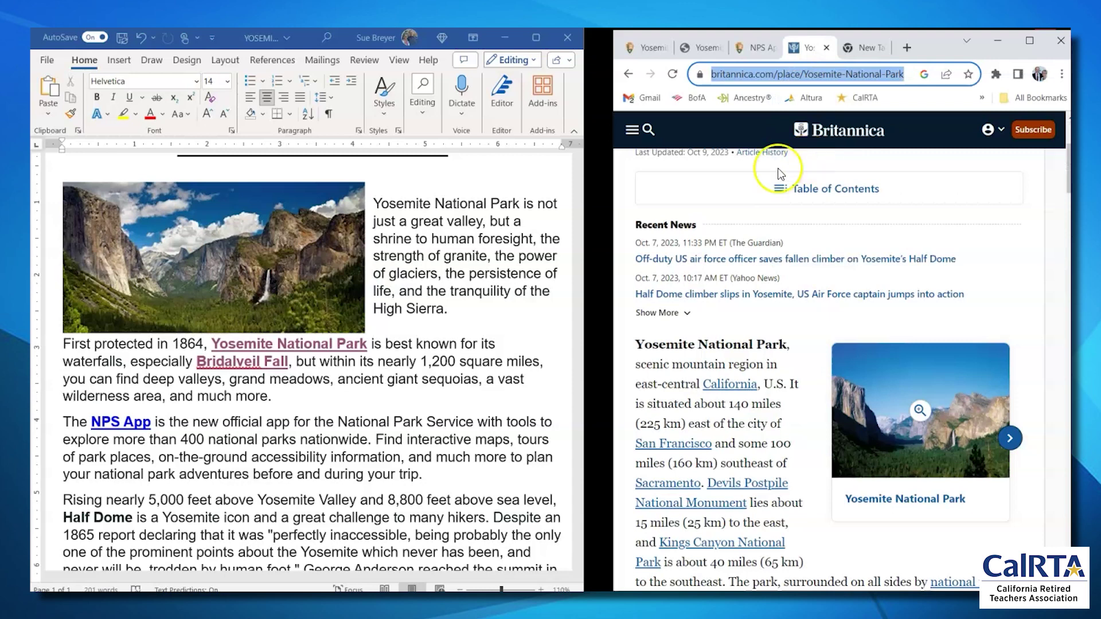
left_click_drag(713, 192, 747, 167)
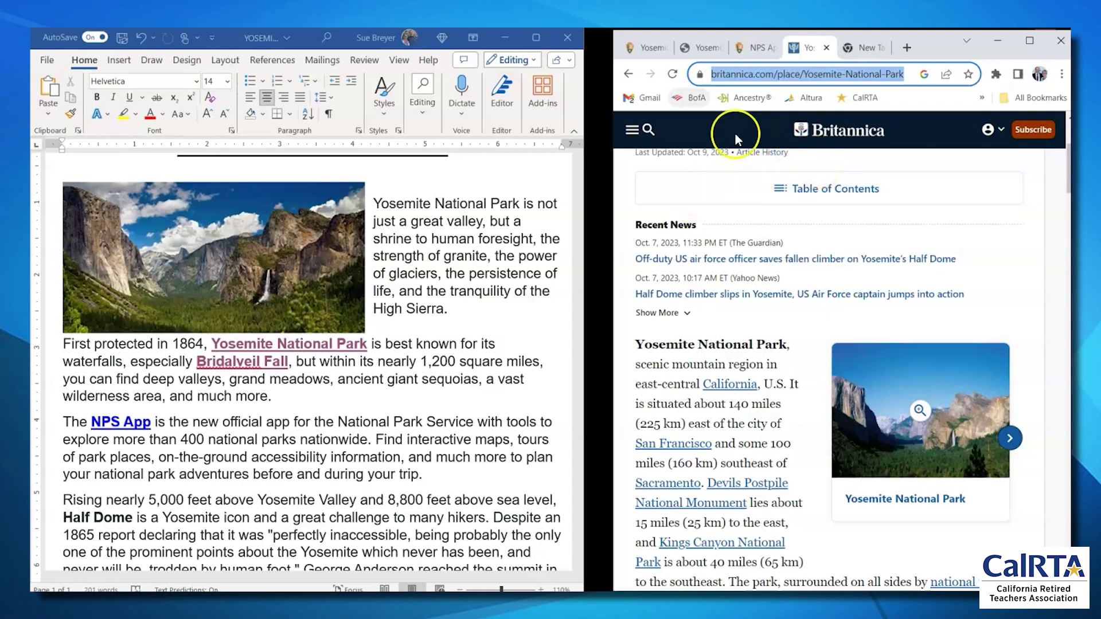
left_click(226, 243)
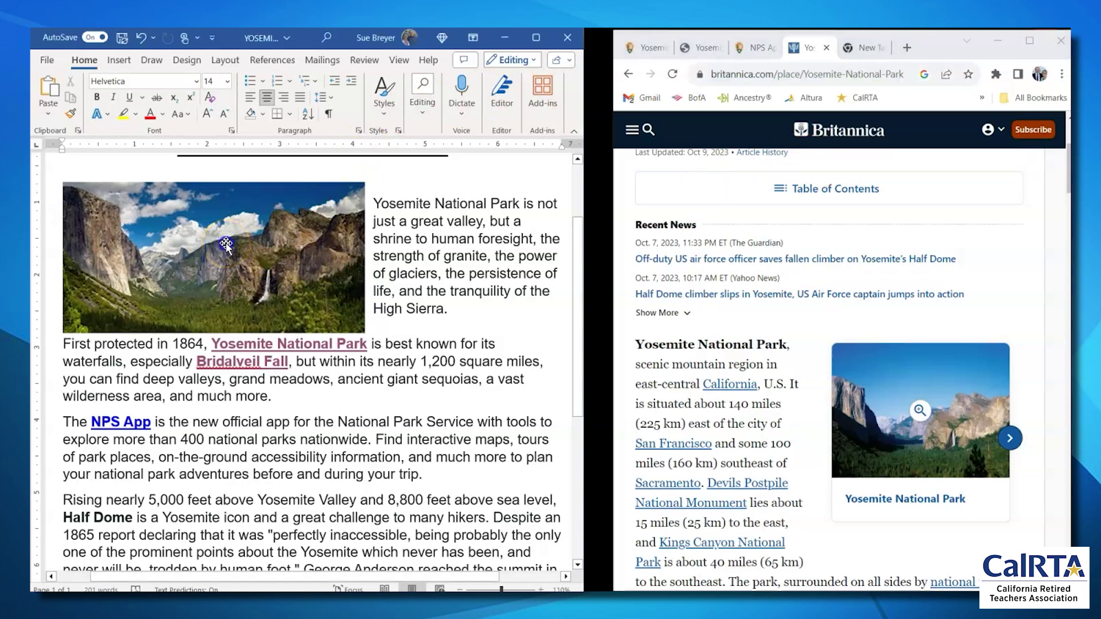
left_click(226, 243)
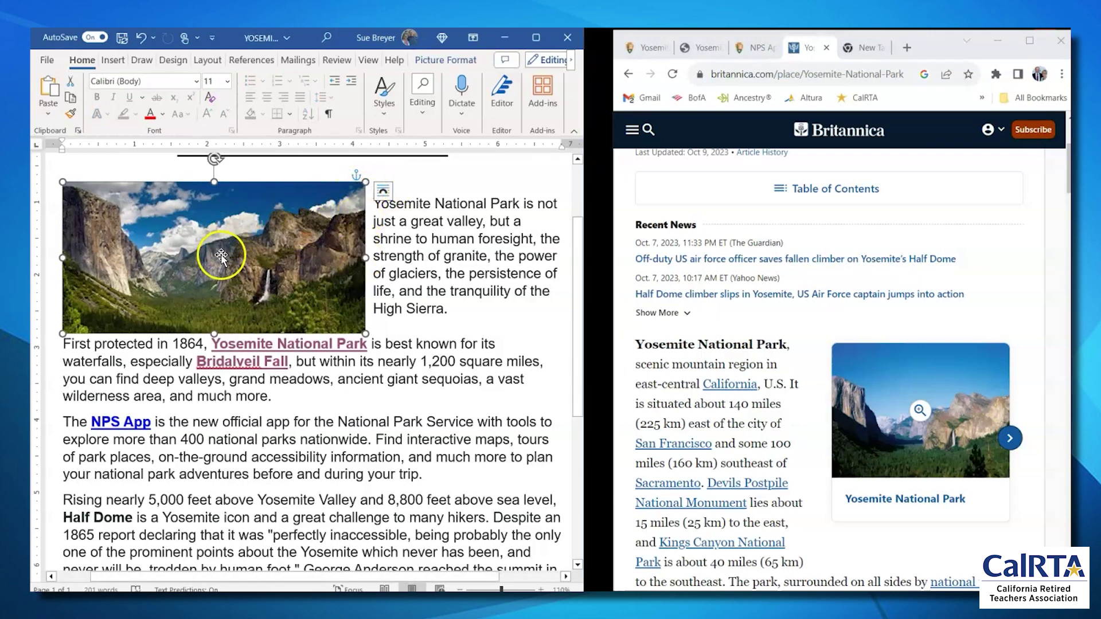
left_click(238, 244)
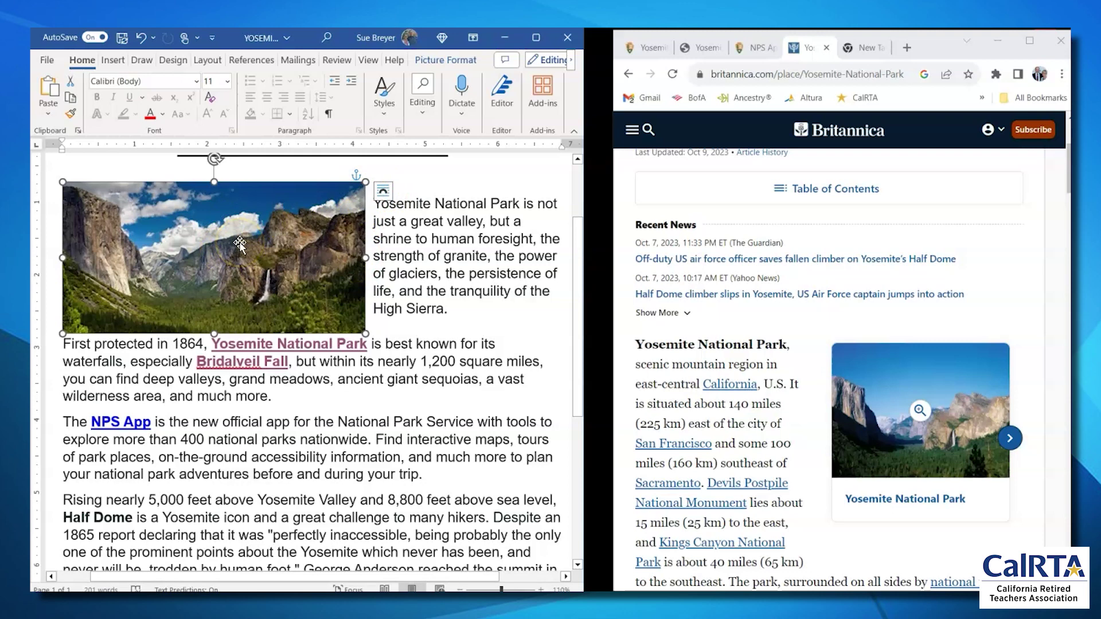
right_click(240, 243)
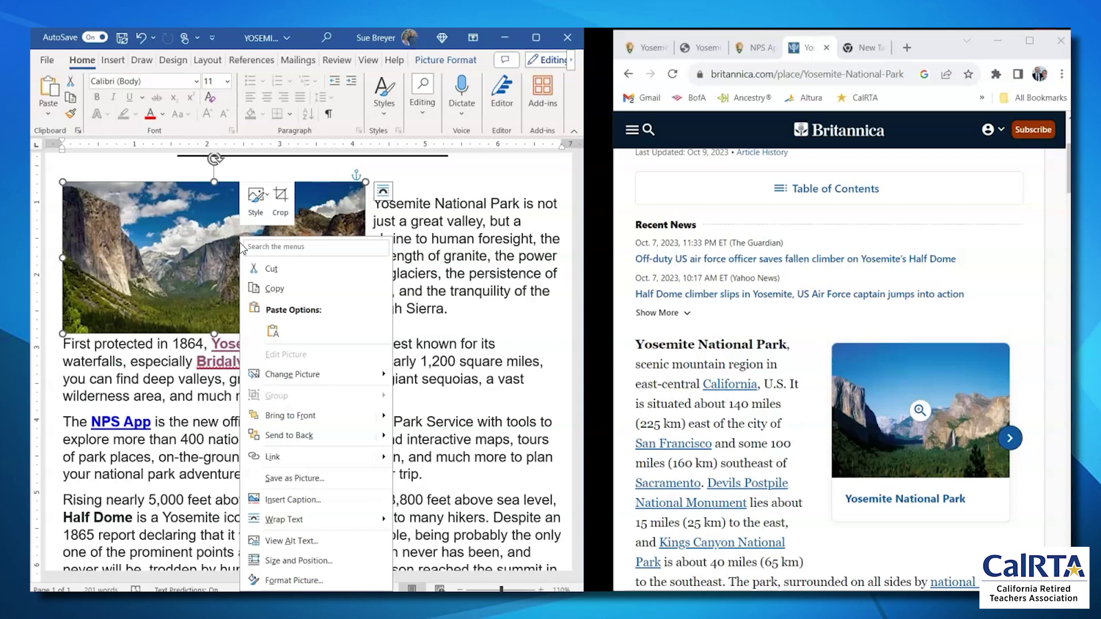
left_click(274, 457)
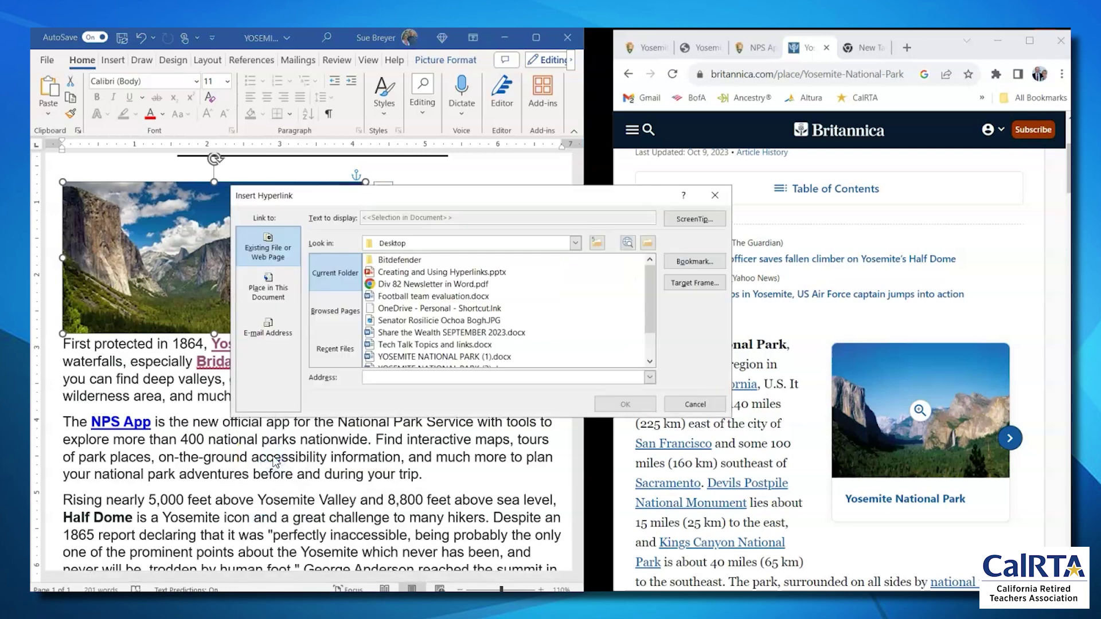
right_click(379, 379)
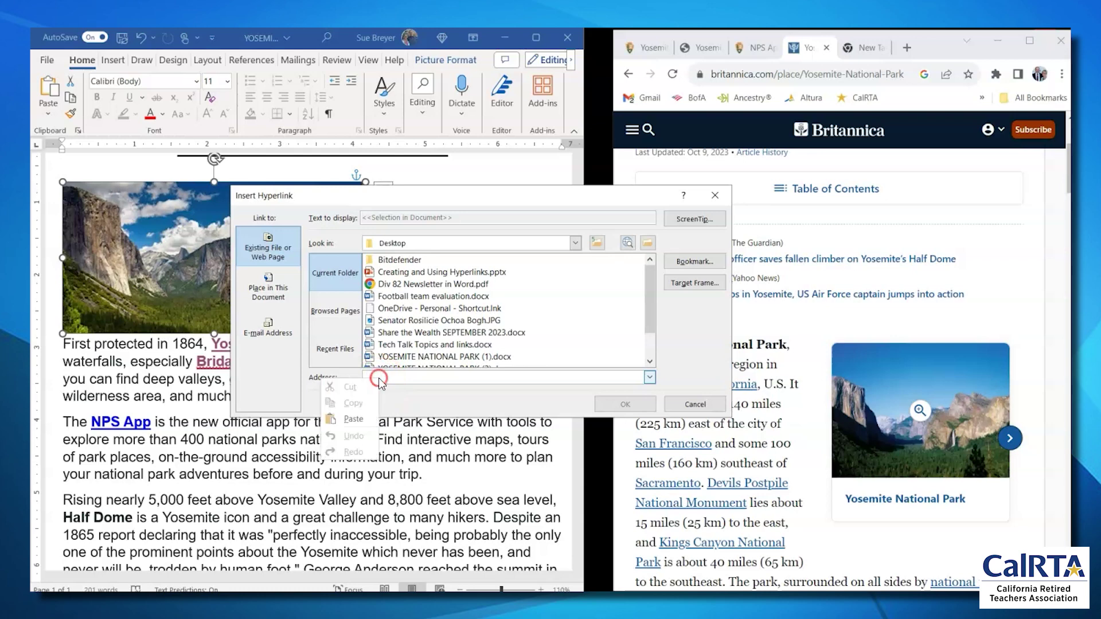
left_click(362, 419)
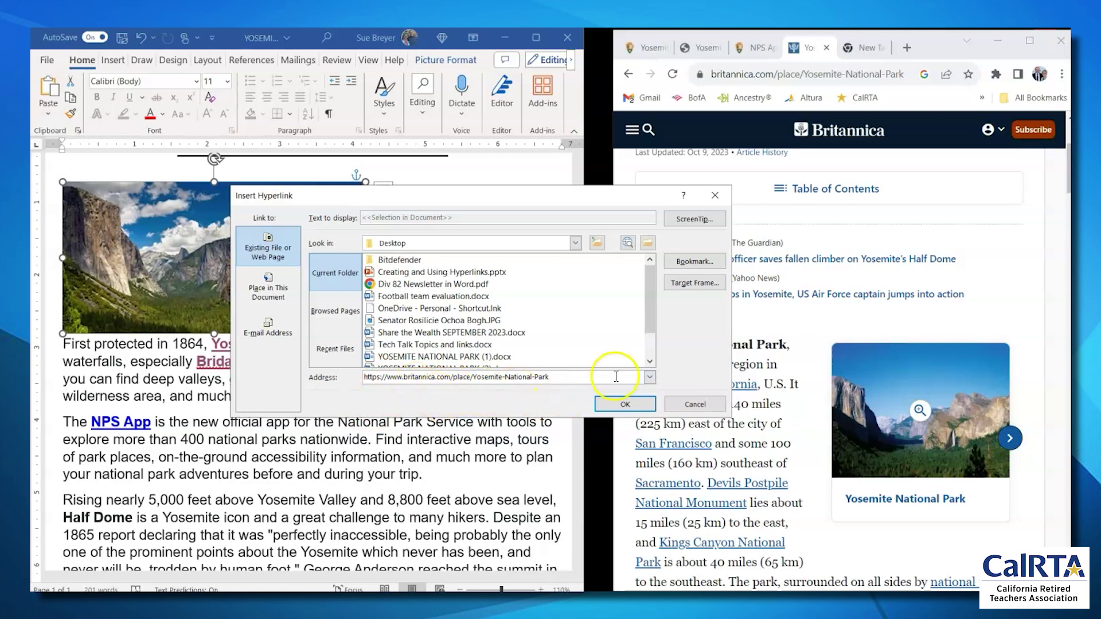
left_click(626, 405)
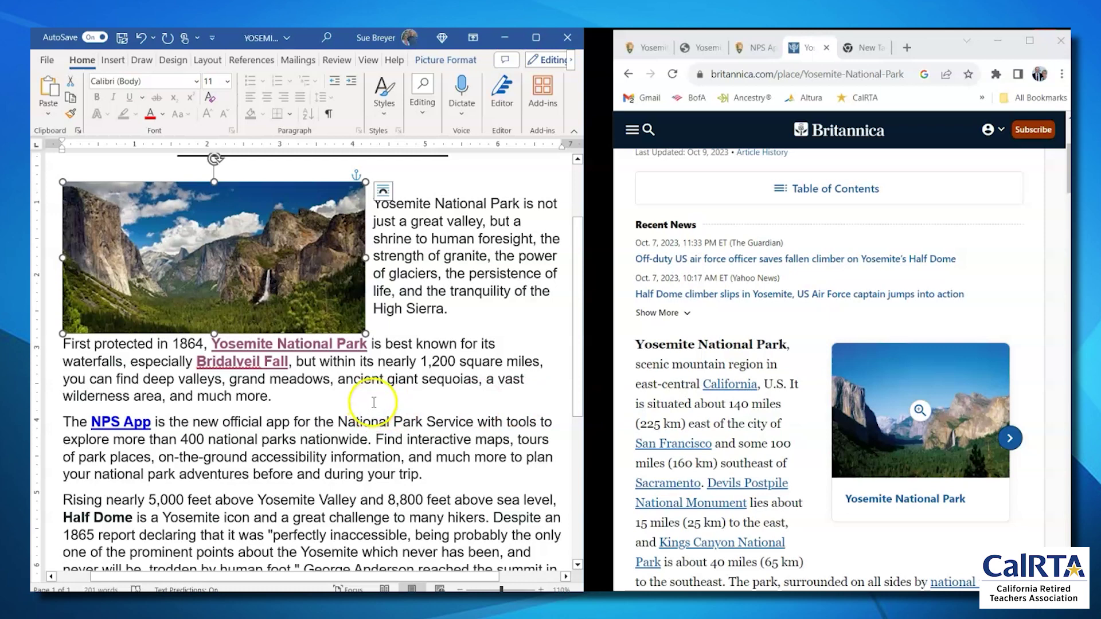
Step: Deselect the picture, test its hyperlink by following it to the Britannica page, and close the browser window it opens
mouse_move(221, 345)
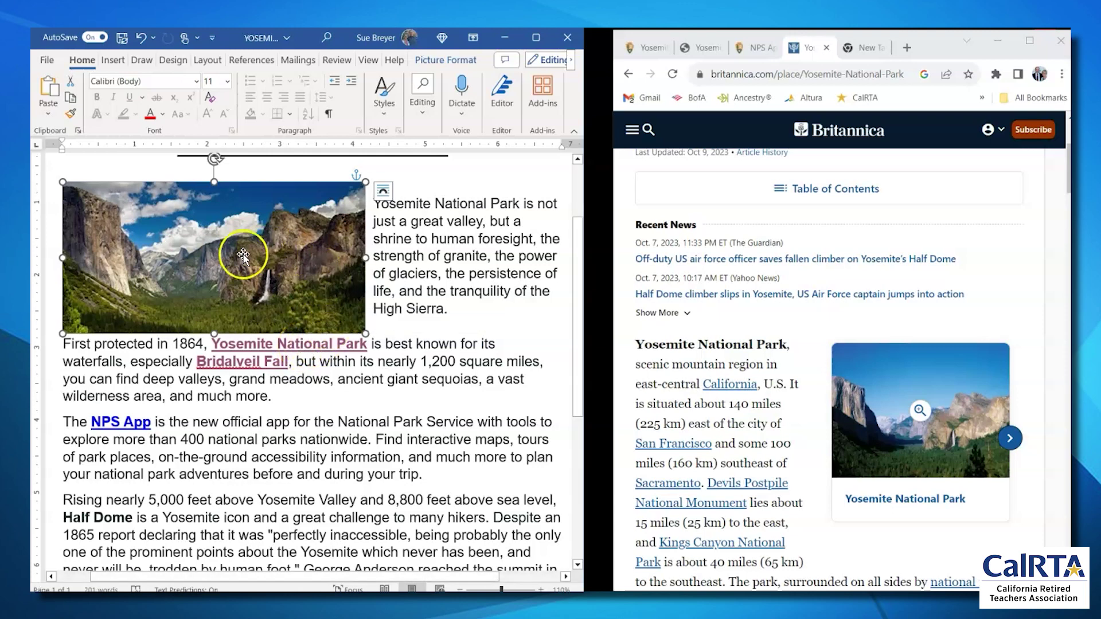
mouse_move(236, 257)
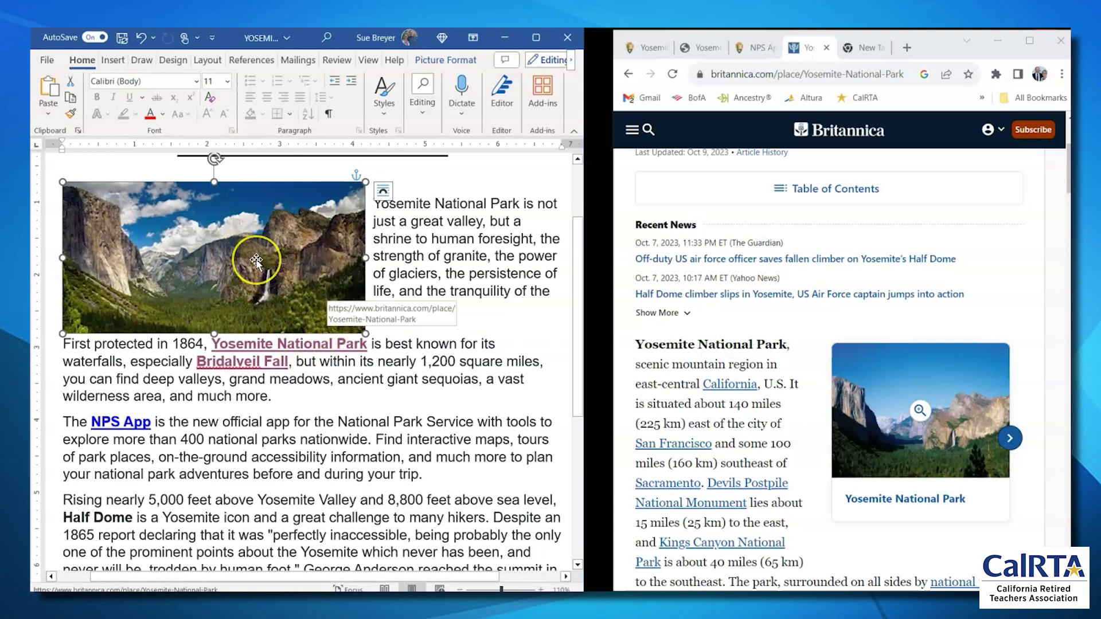
left_click(293, 281)
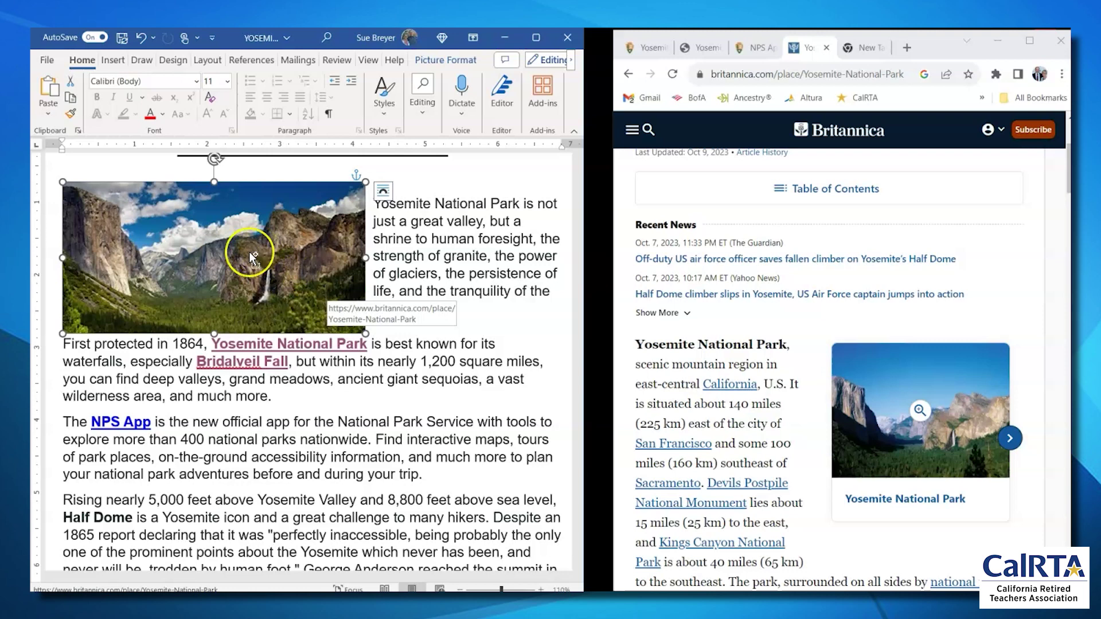
key("Escape")
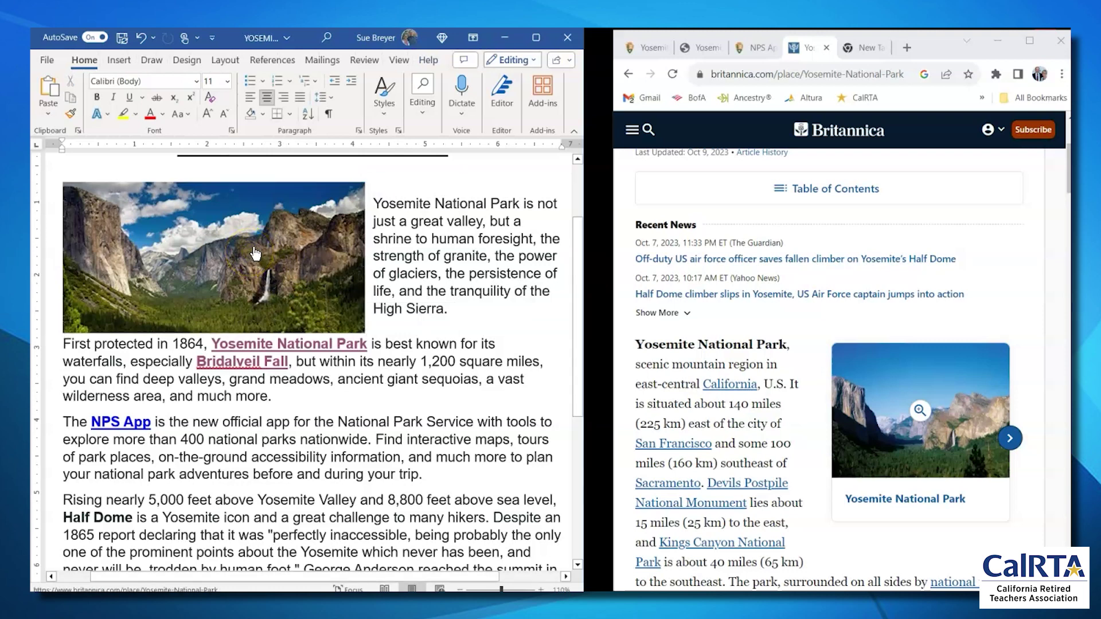
left_click(253, 247, "ctrl")
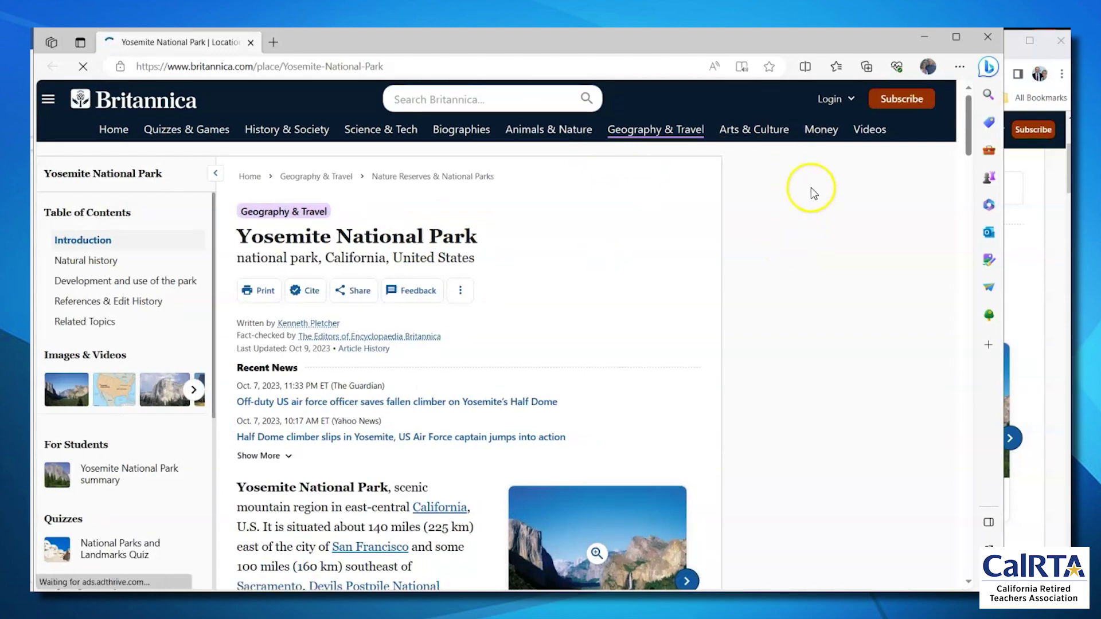
left_click(987, 38)
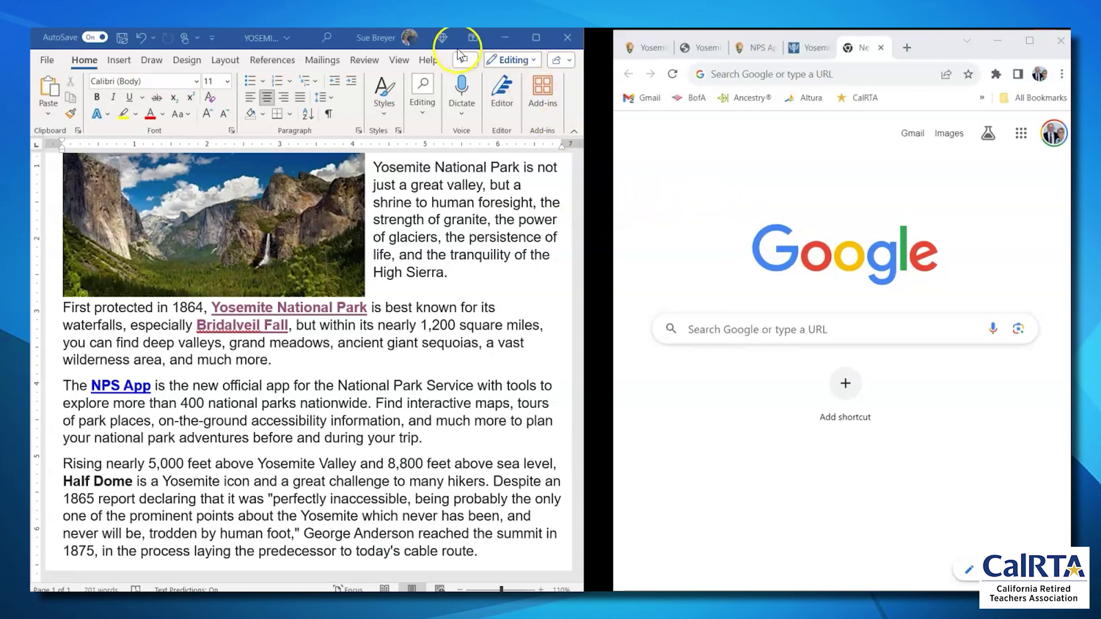
Step: Move the Word window aside to uncover the photo file on the desktop, and shift the photo's icon away from the window
left_click(473, 40)
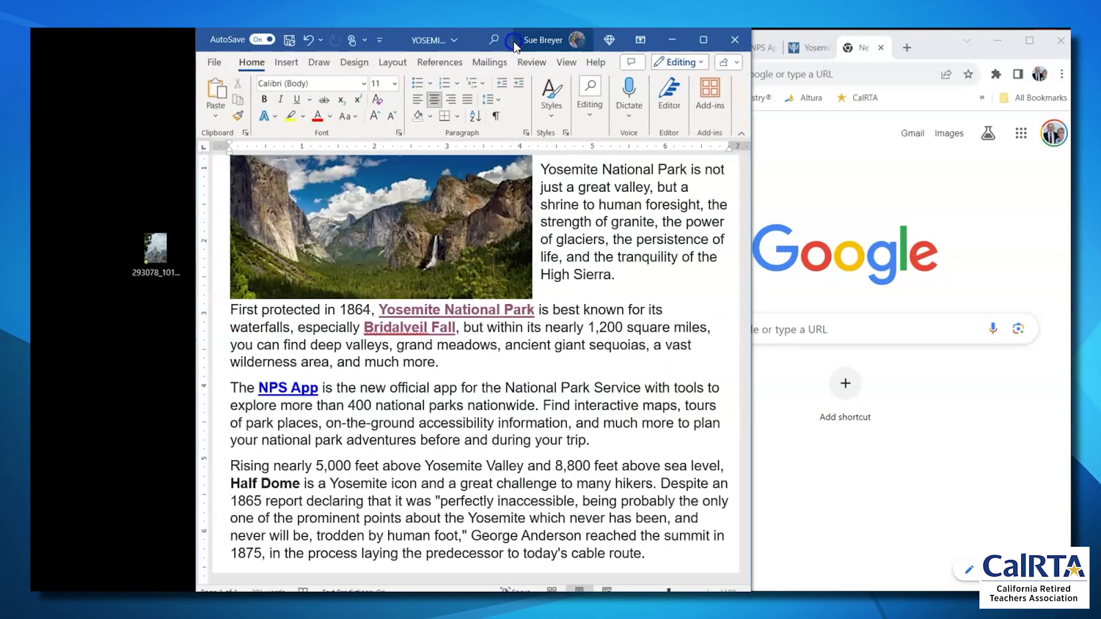
left_click(159, 246)
left_click_drag(160, 245, 117, 224)
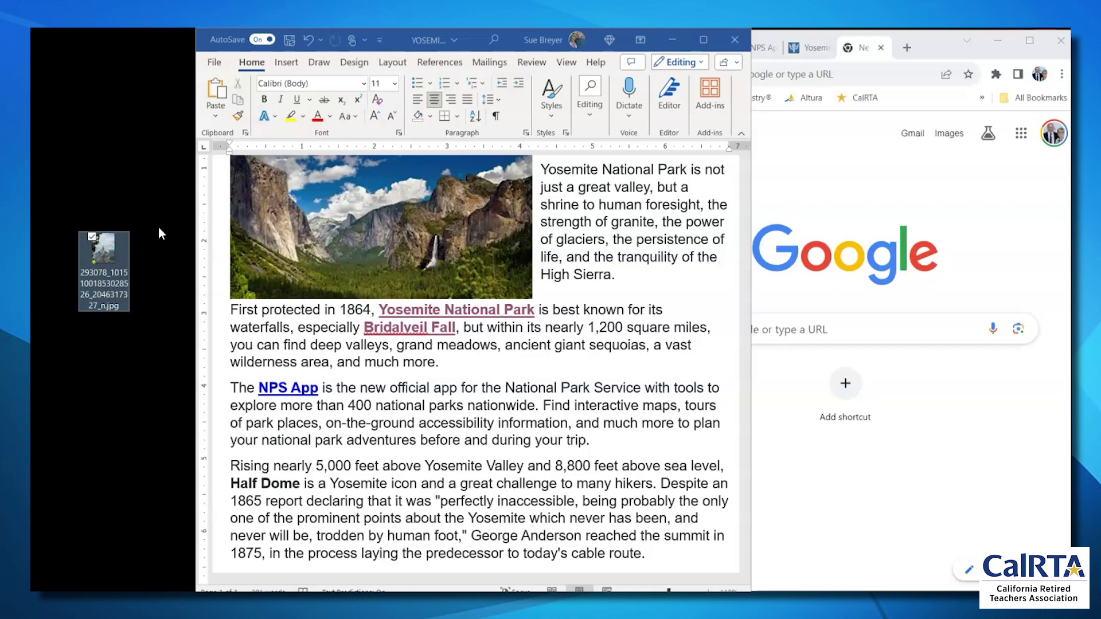
left_click(125, 270)
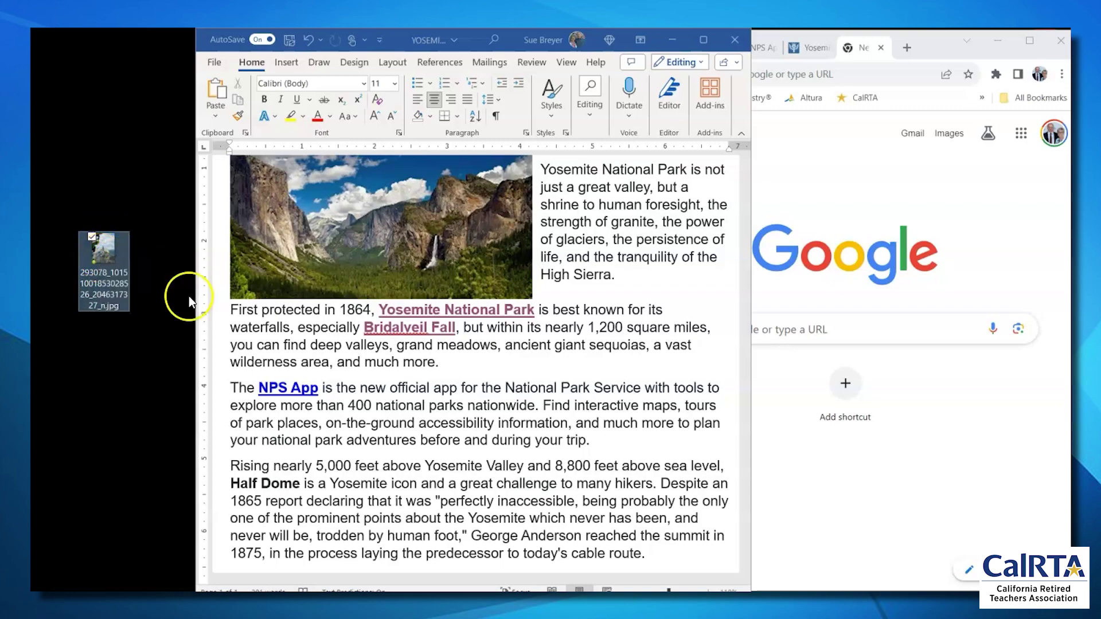
scroll(585, 290, "down", 1)
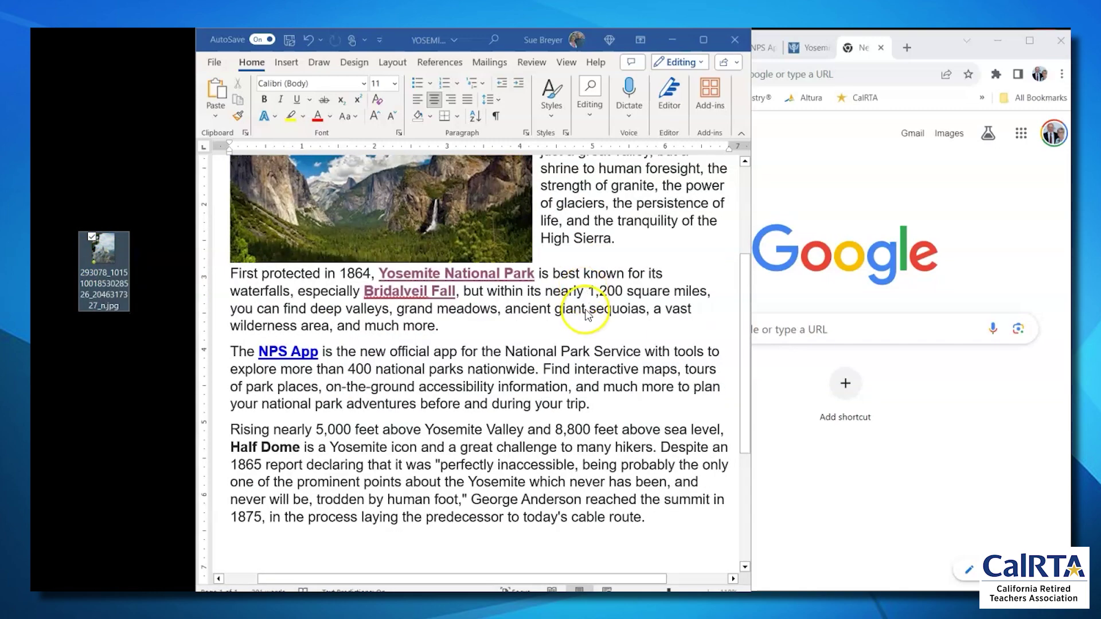
scroll(585, 312, "up", 4)
scroll(584, 312, "down", 2)
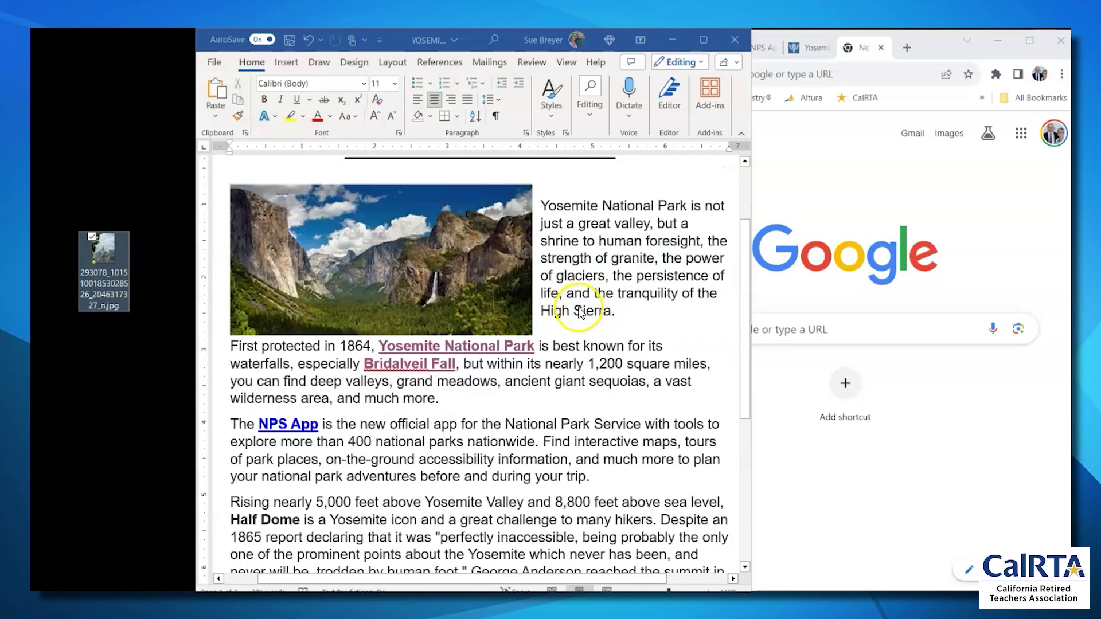
scroll(292, 466, "down", 1)
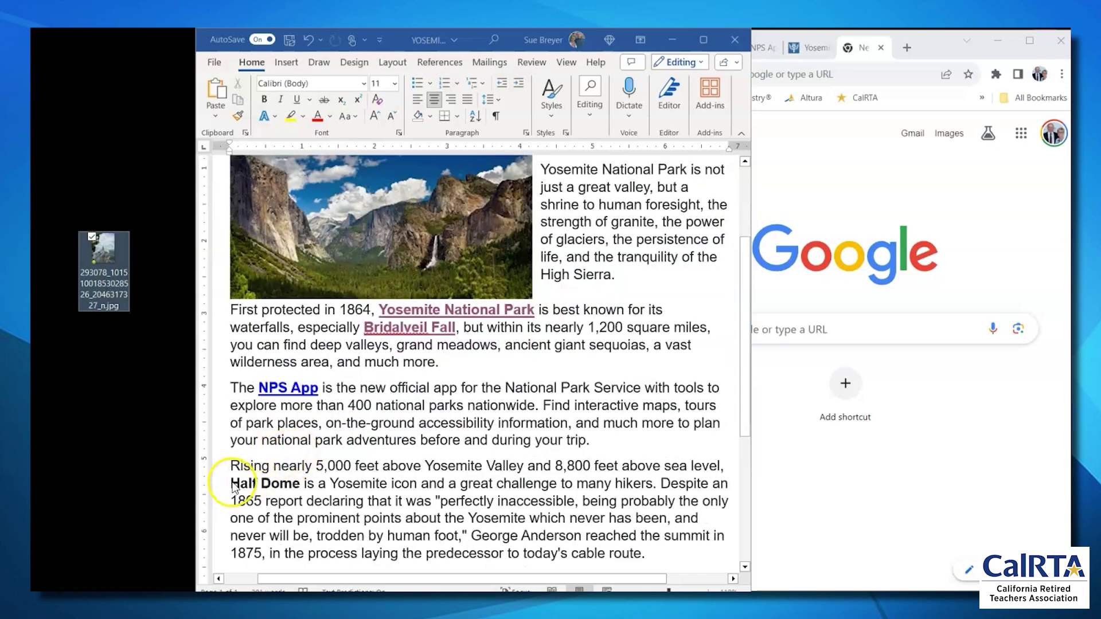
left_click(232, 488)
double_click(265, 485)
left_click_drag(265, 485, 229, 486)
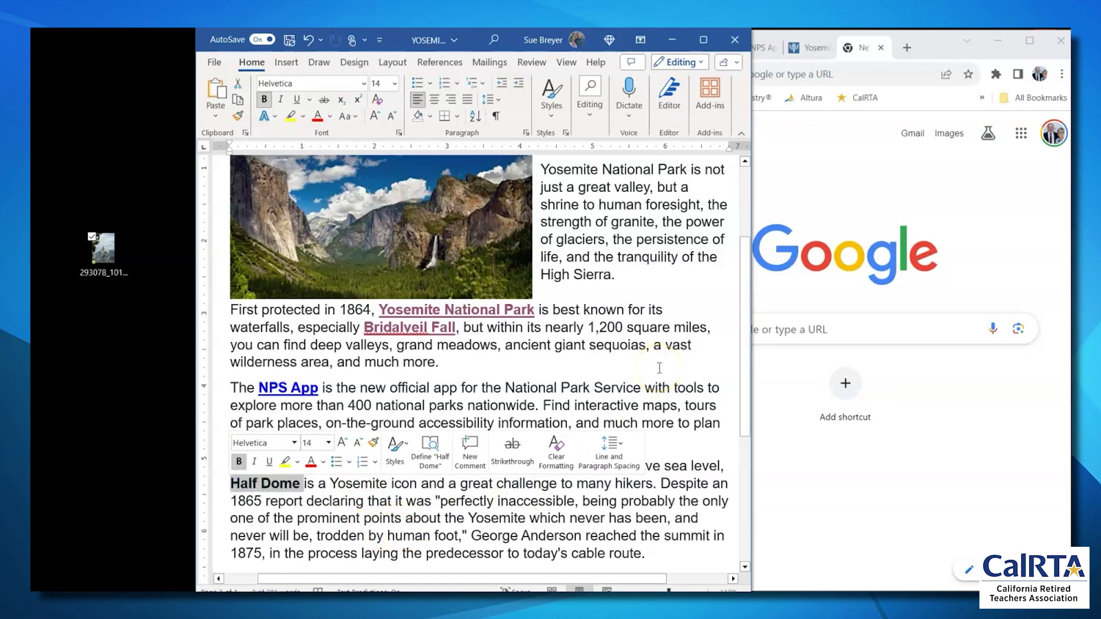
left_click(287, 329)
left_click(122, 240)
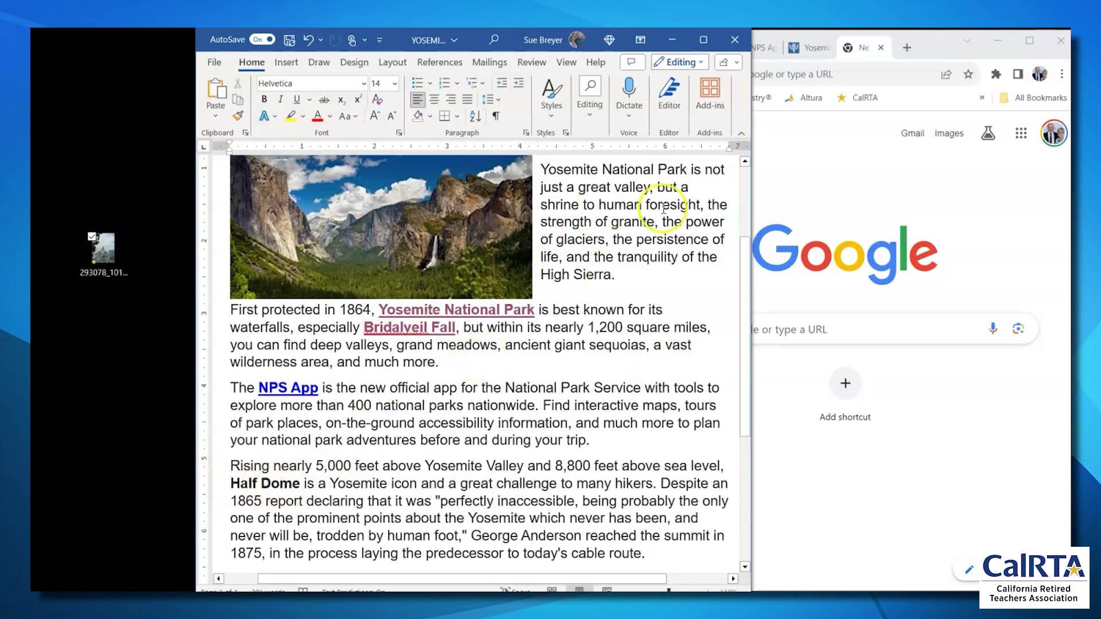
Step: Place the Word window between the desktop photo and the browser, then switch to Chrome and open Google Drive
left_click_drag(468, 44, 418, 88)
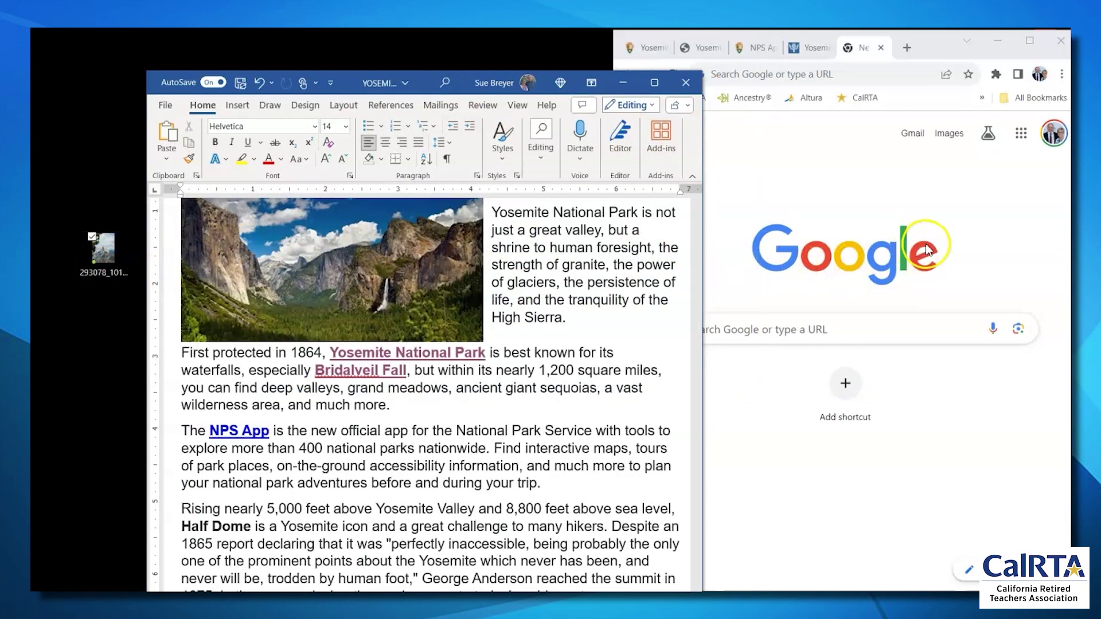
left_click_drag(424, 88, 419, 51)
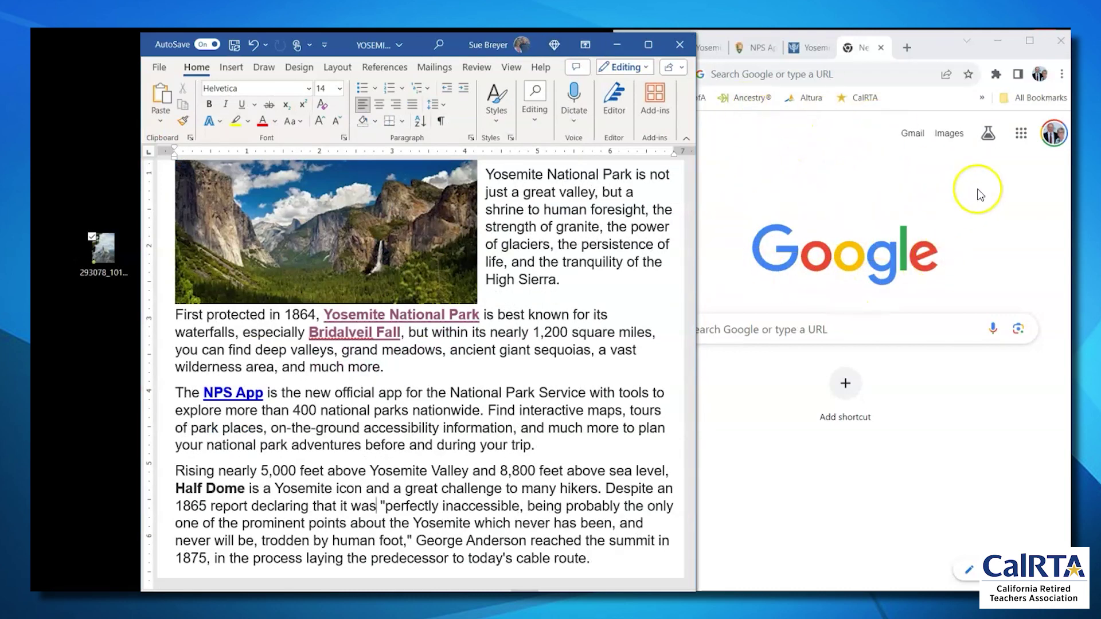
left_click(1023, 138)
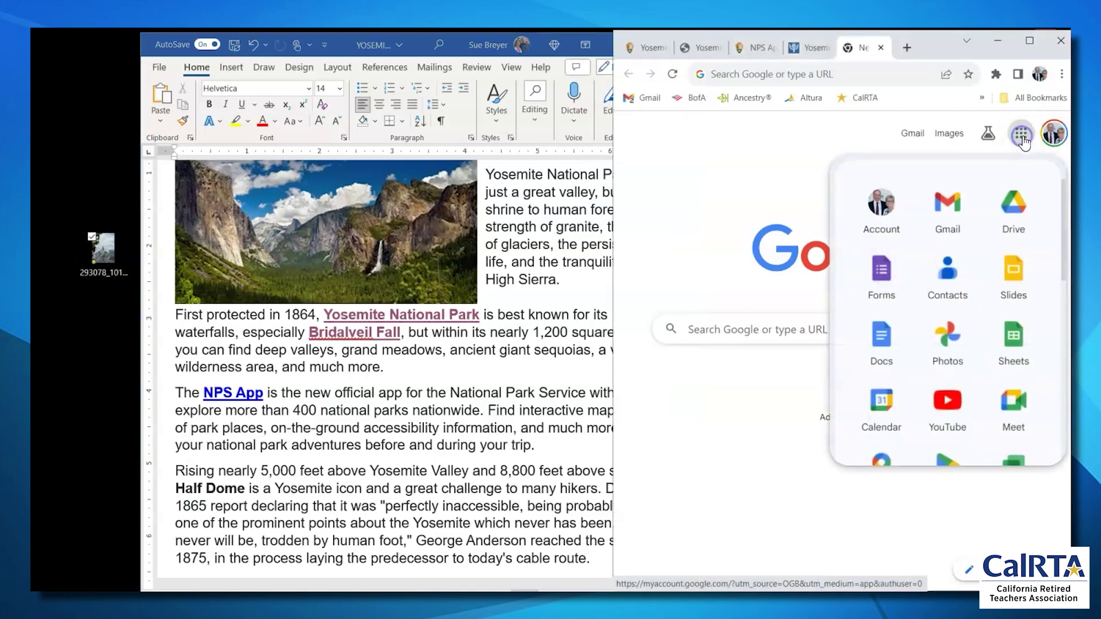
left_click(1013, 206)
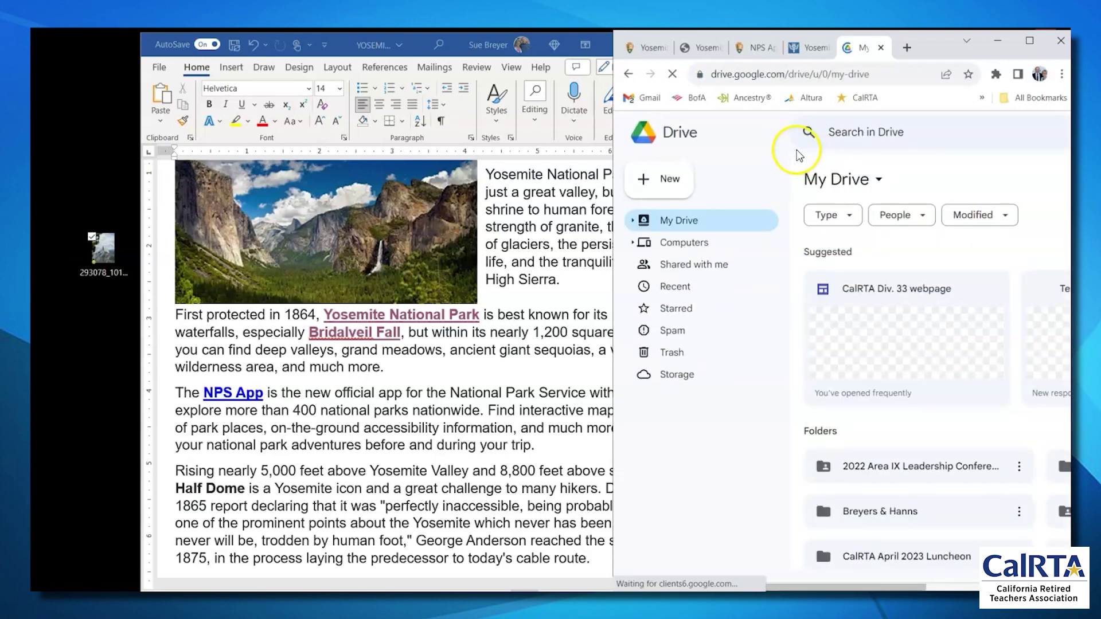
Step: Open the Vacations folder in My Drive and widen the browser window to show its whole content
left_click_drag(614, 424, 549, 425)
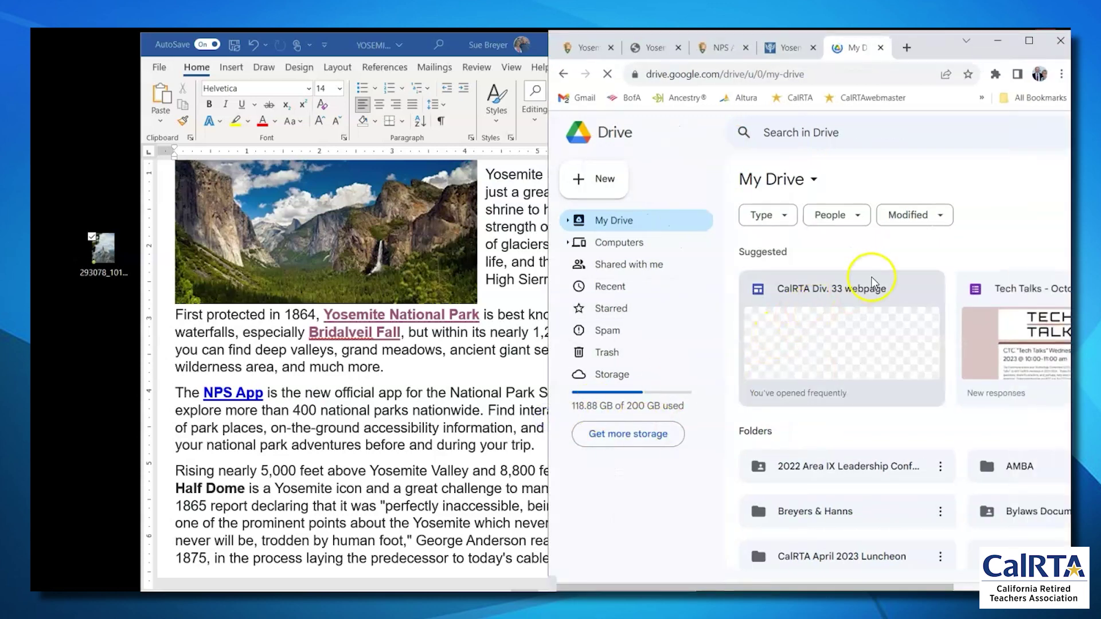
scroll(875, 279, "down", 3)
scroll(953, 282, "down", 5)
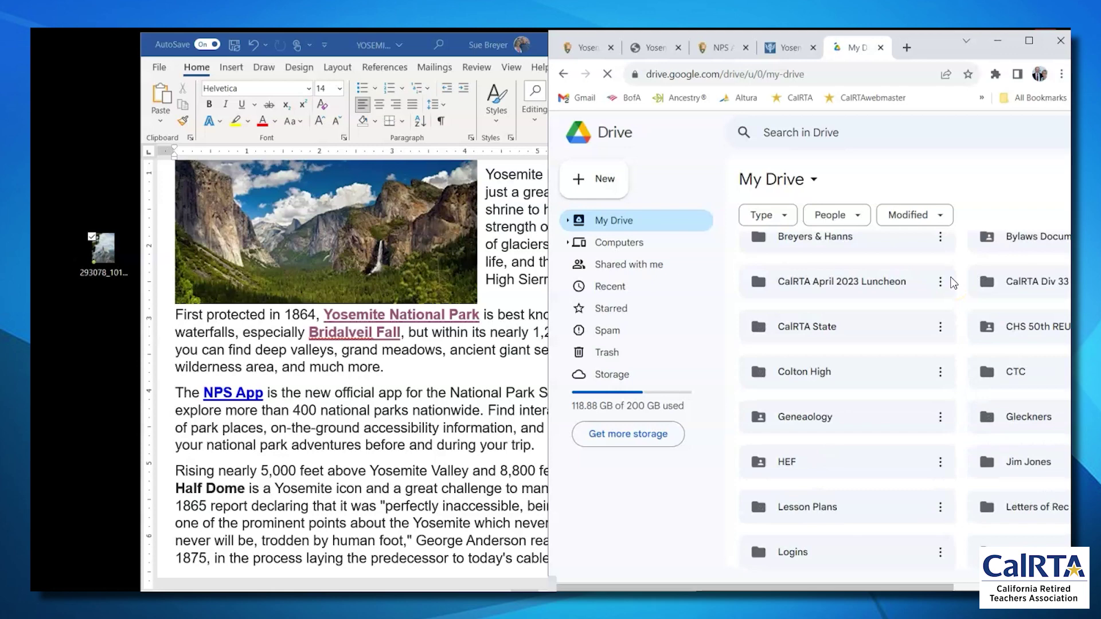
scroll(941, 293, "down", 3)
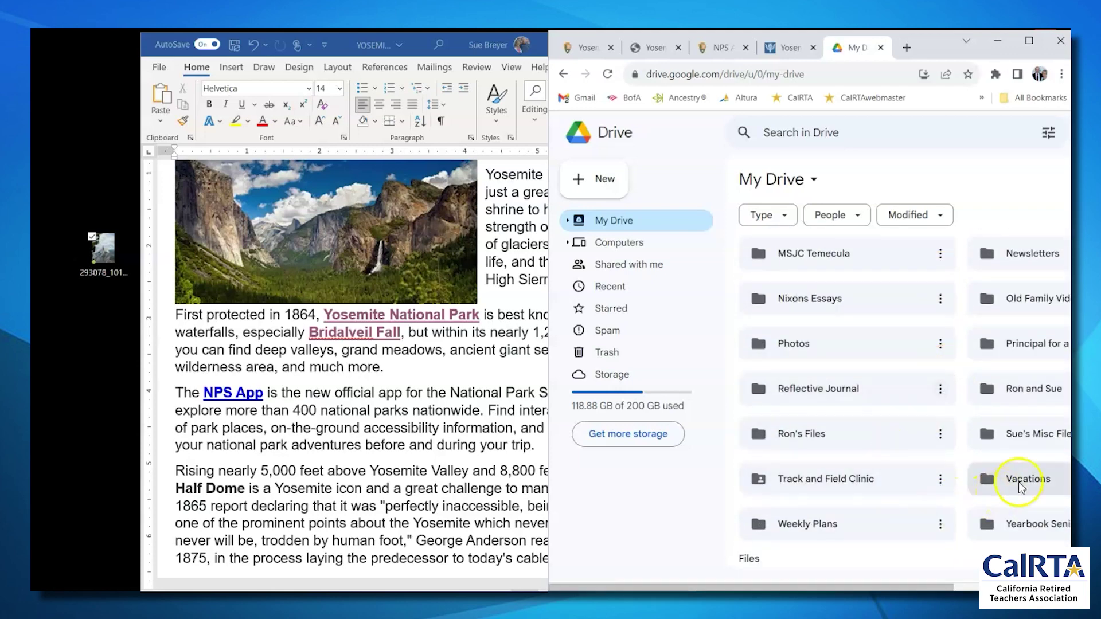
left_click(1026, 485)
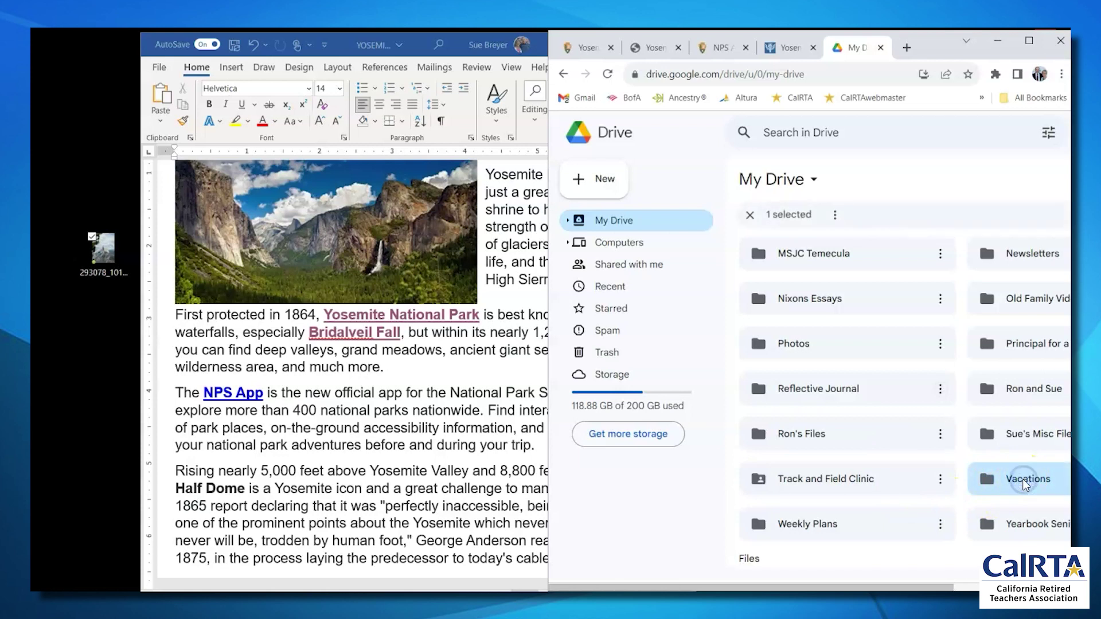
double_click(1025, 482)
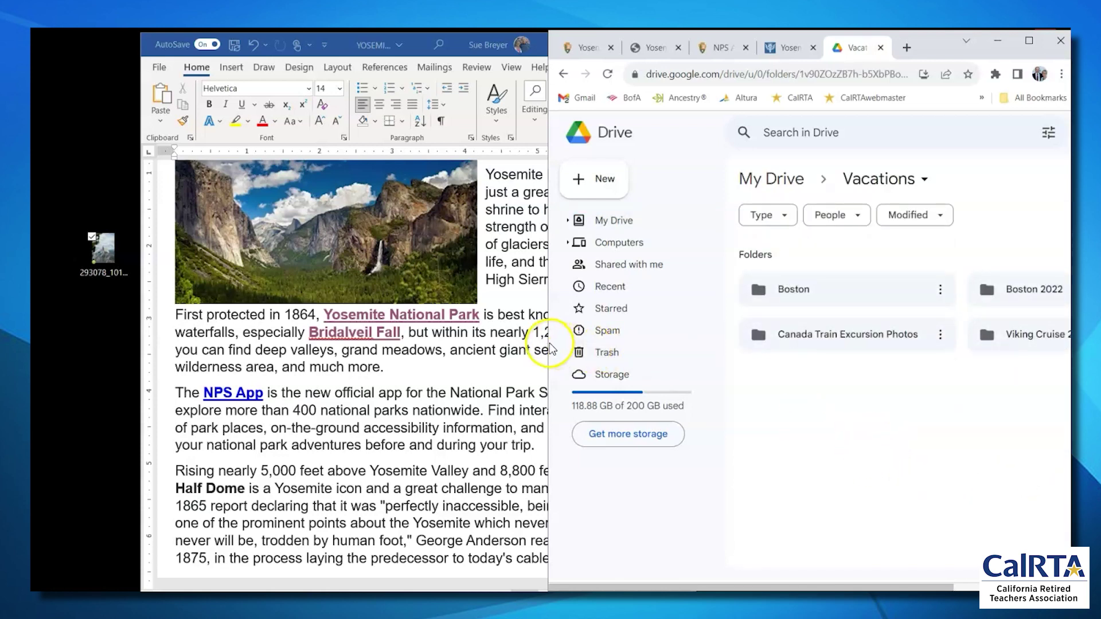
left_click_drag(547, 342, 358, 314)
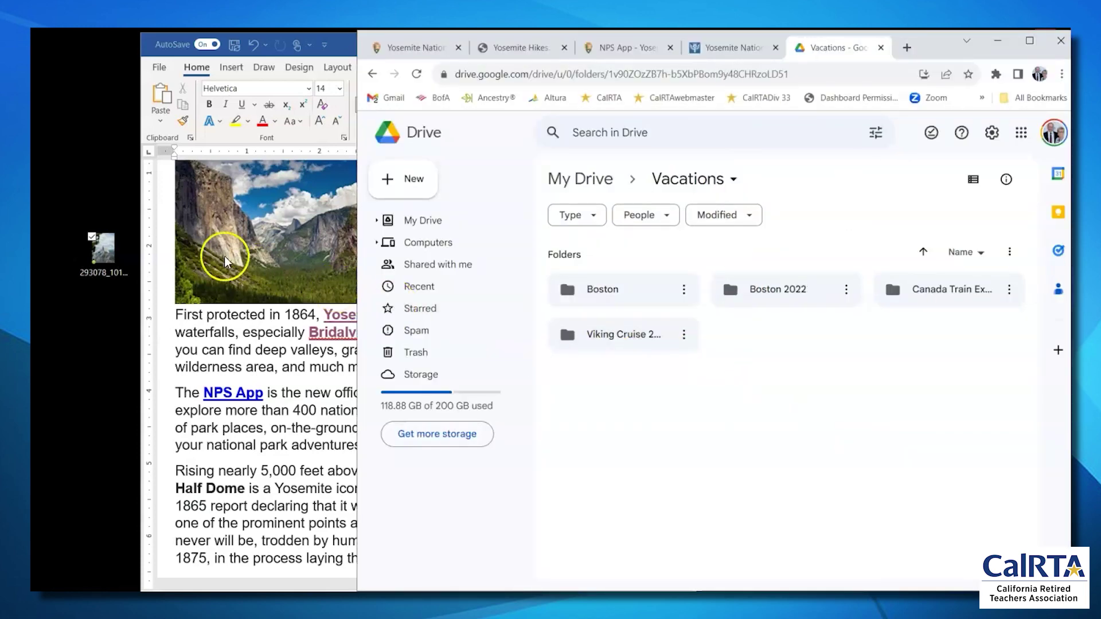
double_click(105, 252)
left_click_drag(105, 253, 195, 241)
left_click_drag(358, 252, 109, 246)
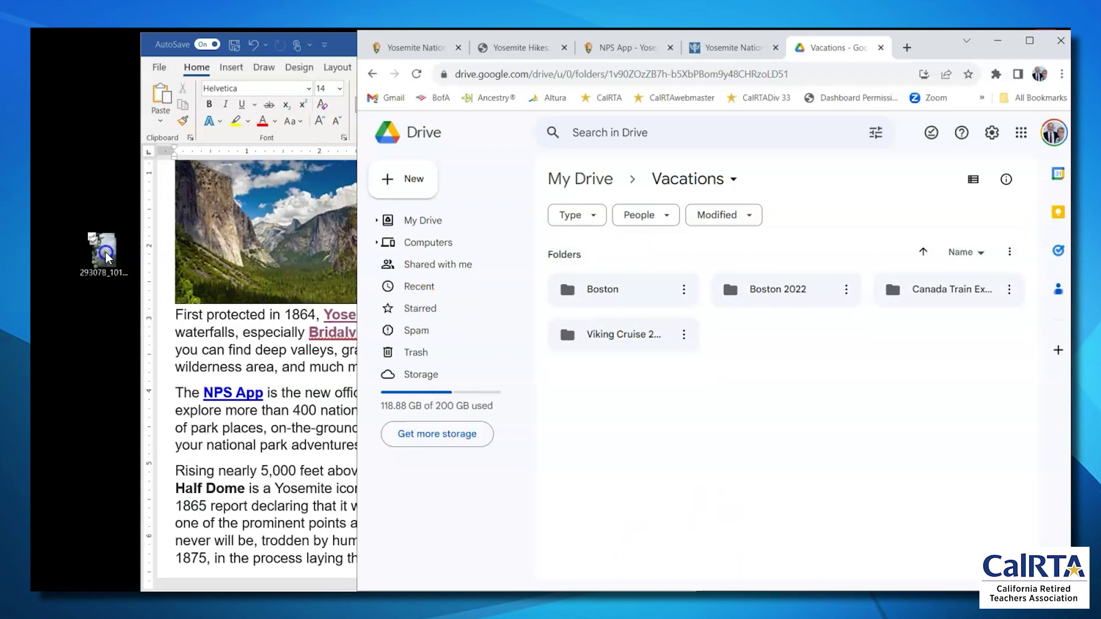
right_click(888, 379)
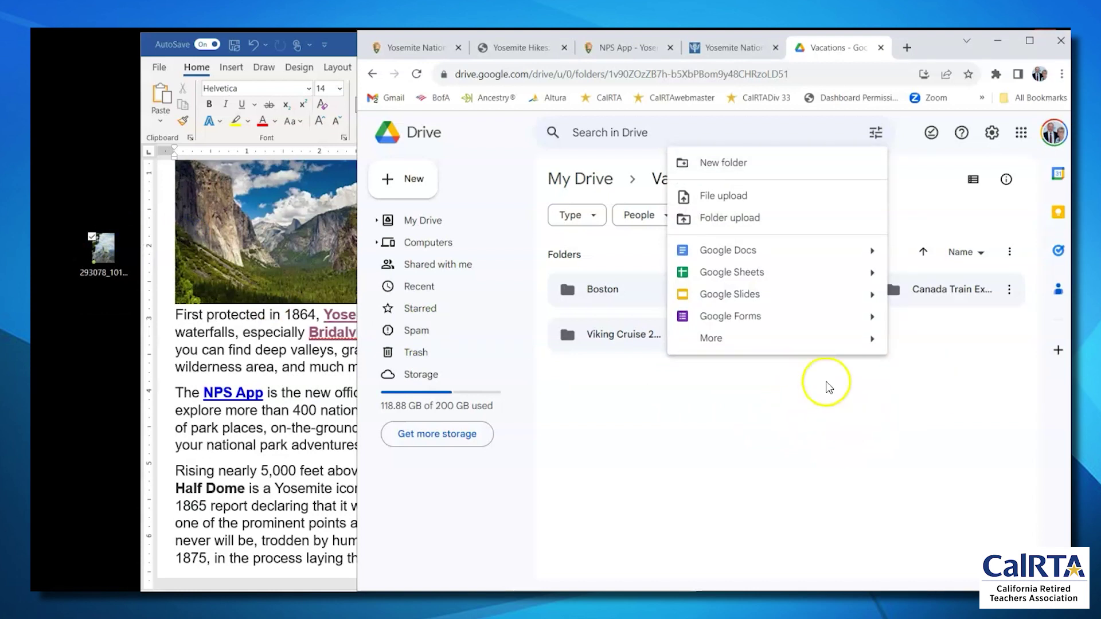
left_click(732, 202)
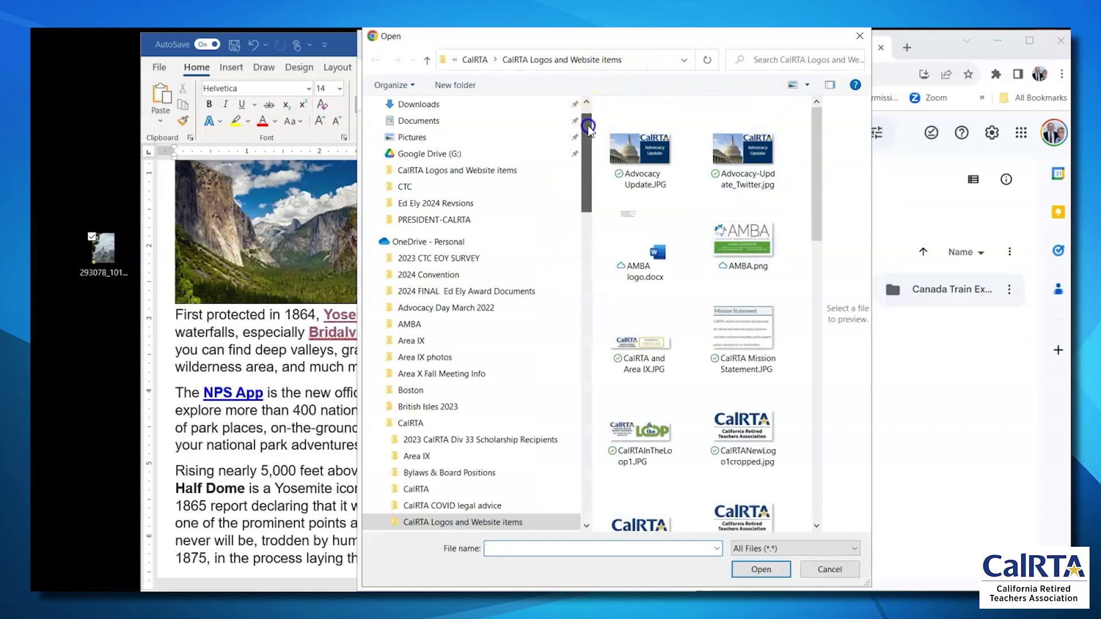
left_click_drag(588, 129, 588, 102)
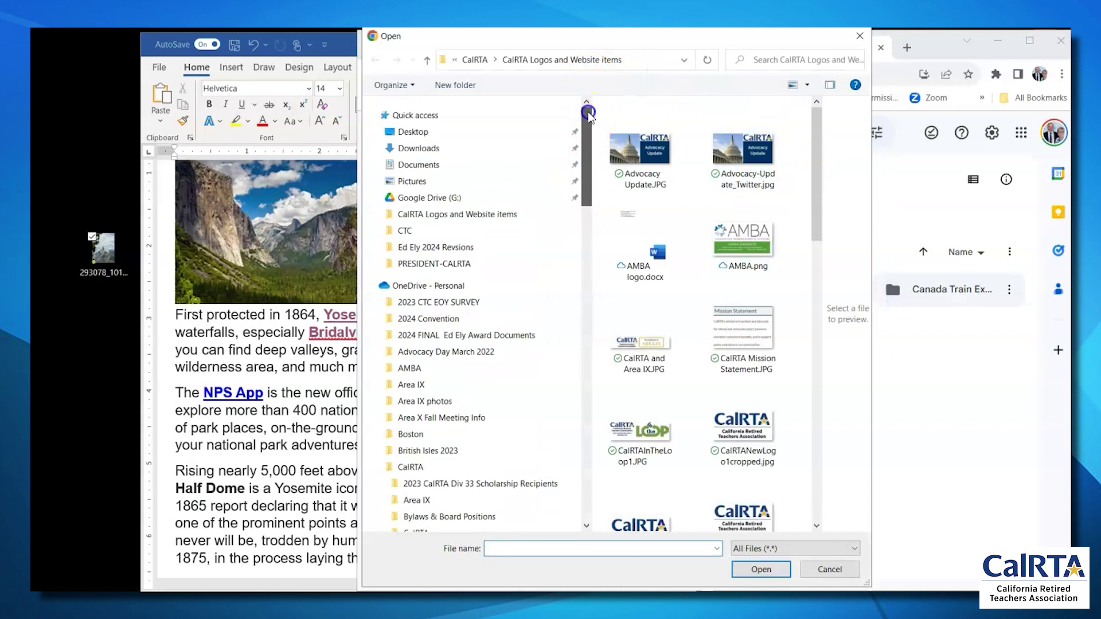
left_click(414, 132)
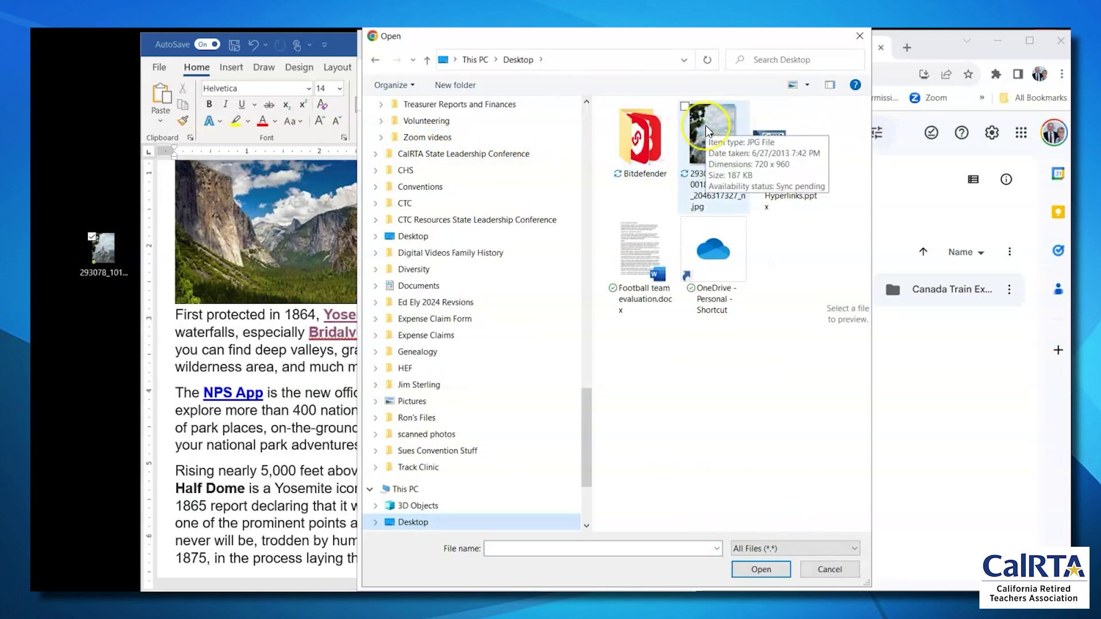
left_click(860, 37)
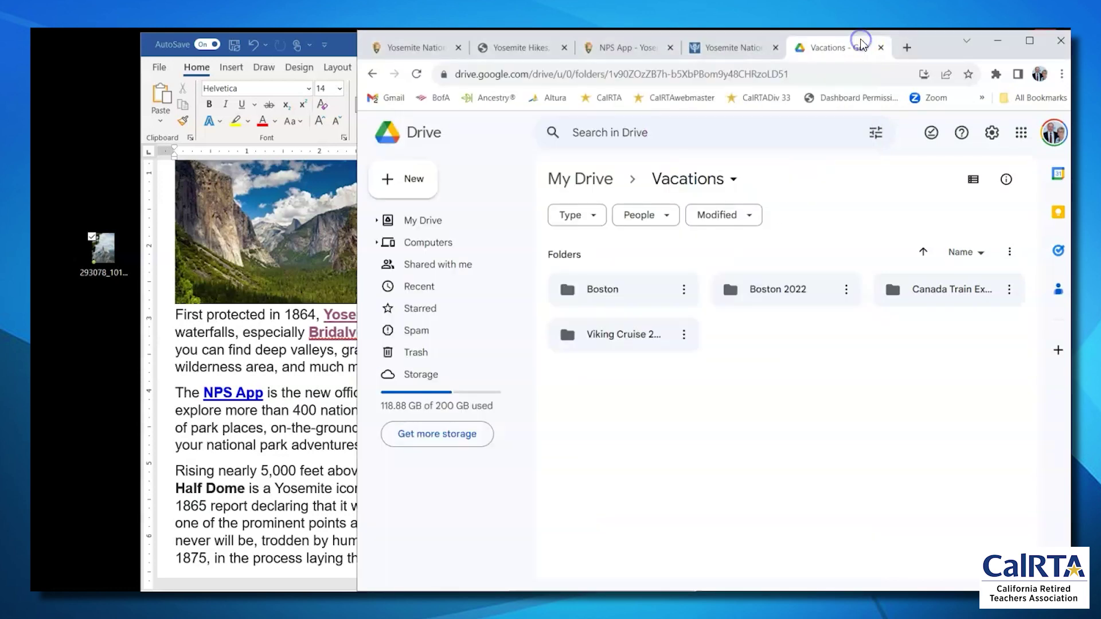
Step: Upload the Half Dome photo from the desktop into the Vacations folder in Drive and dismiss the upload notice
left_click(113, 254)
left_click_drag(113, 253, 159, 239)
left_click_drag(309, 235, 826, 396)
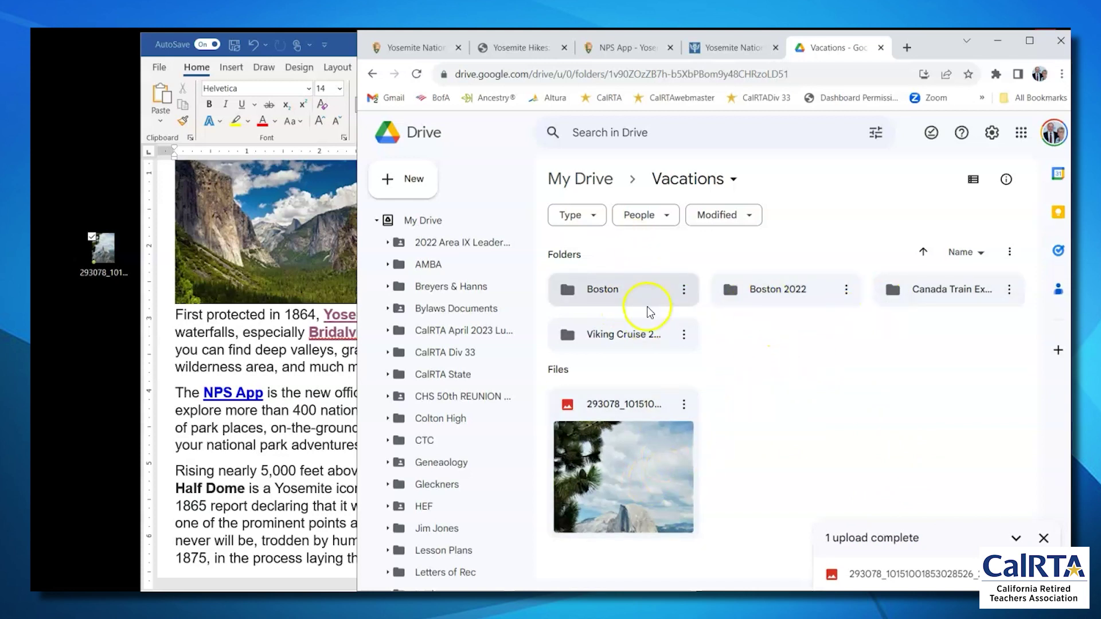
left_click(1046, 540)
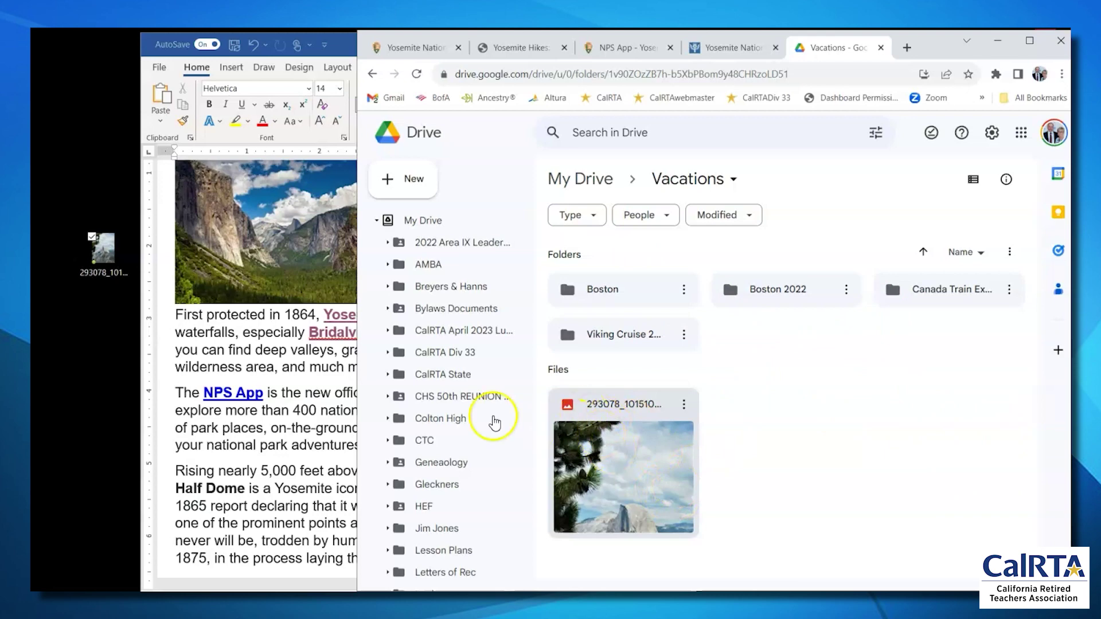
Step: Narrow the browser window and place the Word document beside it so both are visible, including the Half Dome paragraph
left_click_drag(358, 401, 592, 401)
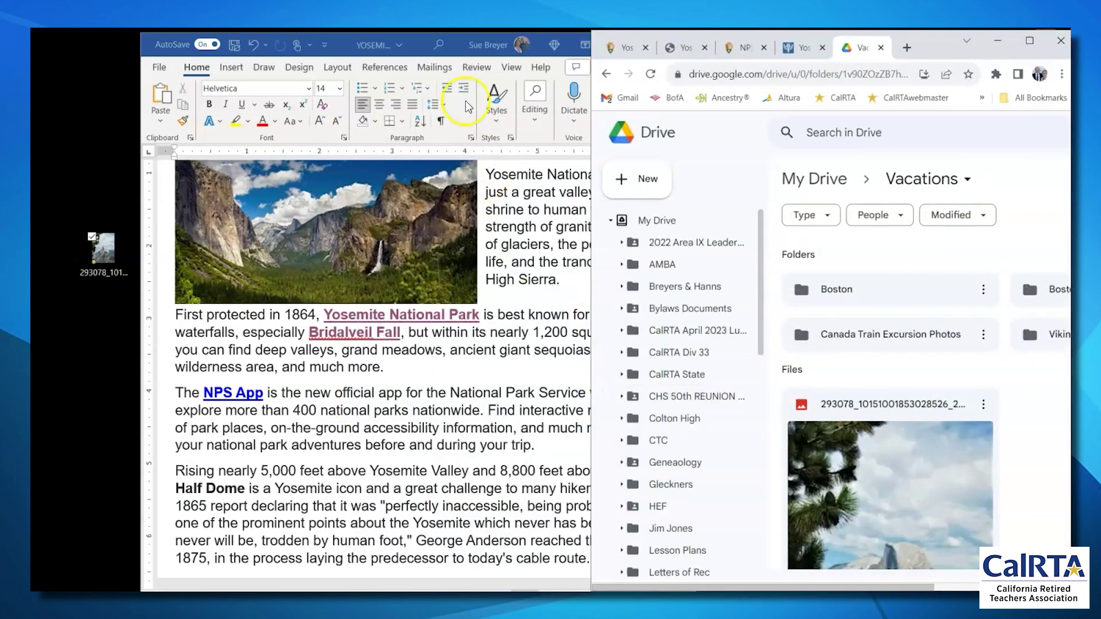
left_click(349, 47)
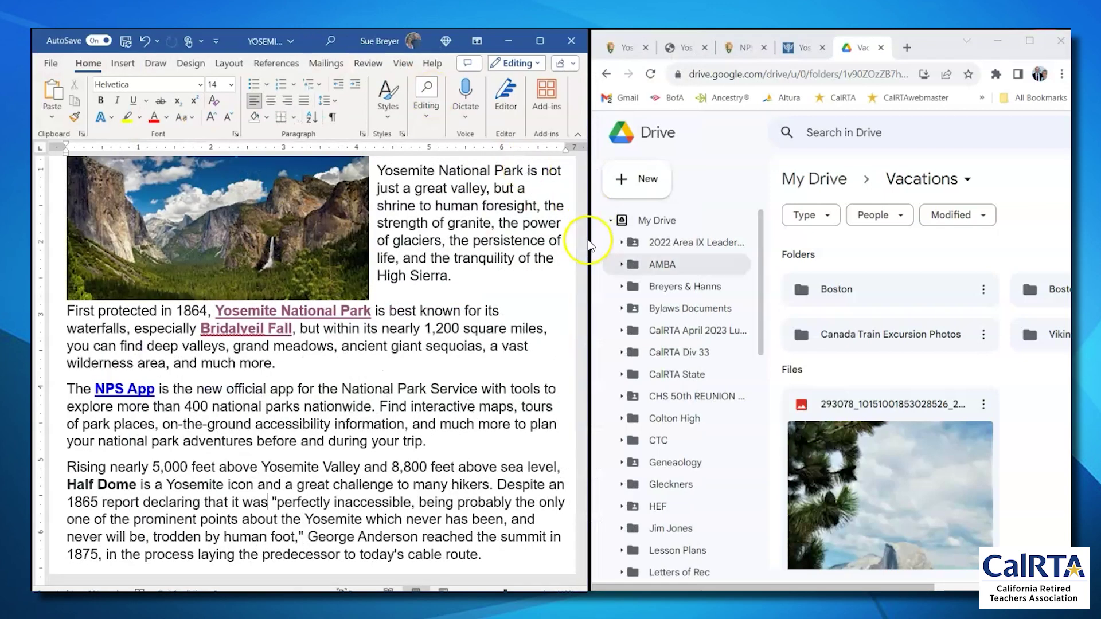
scroll(287, 459, "down", 1)
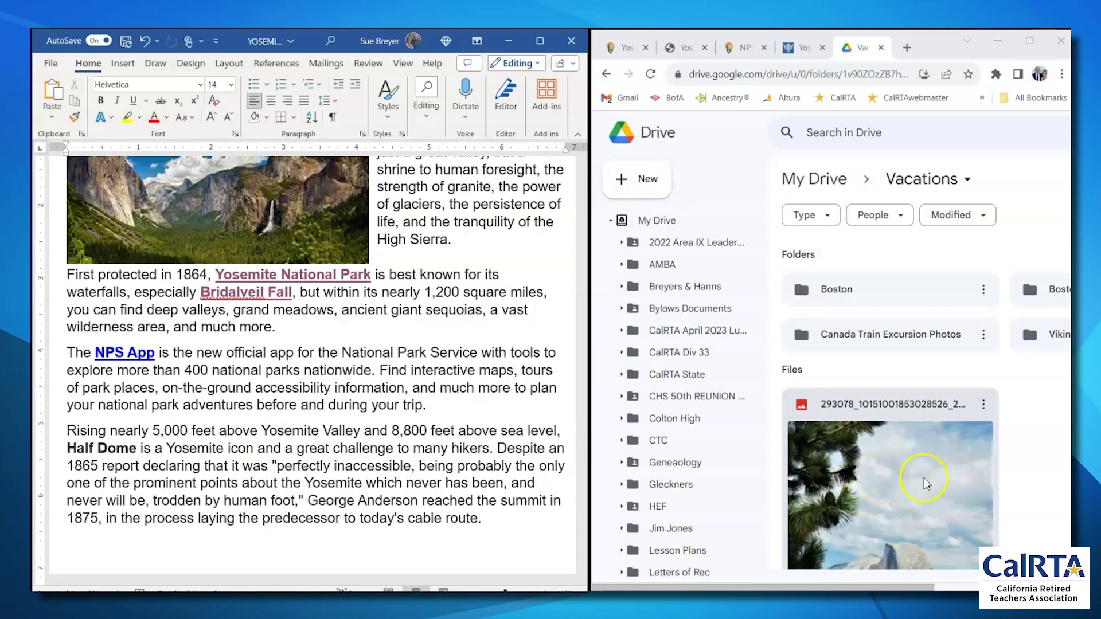
Step: Copy the sharing link of the Half Dome photo in the Vacations folder
scroll(920, 476, "down", 1)
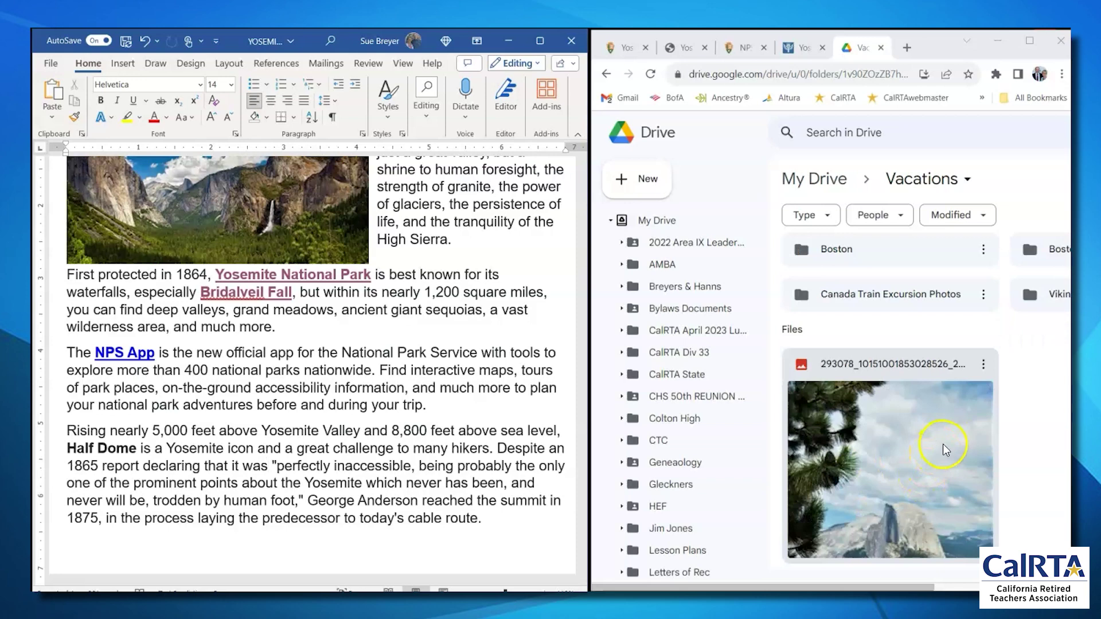
left_click(984, 365)
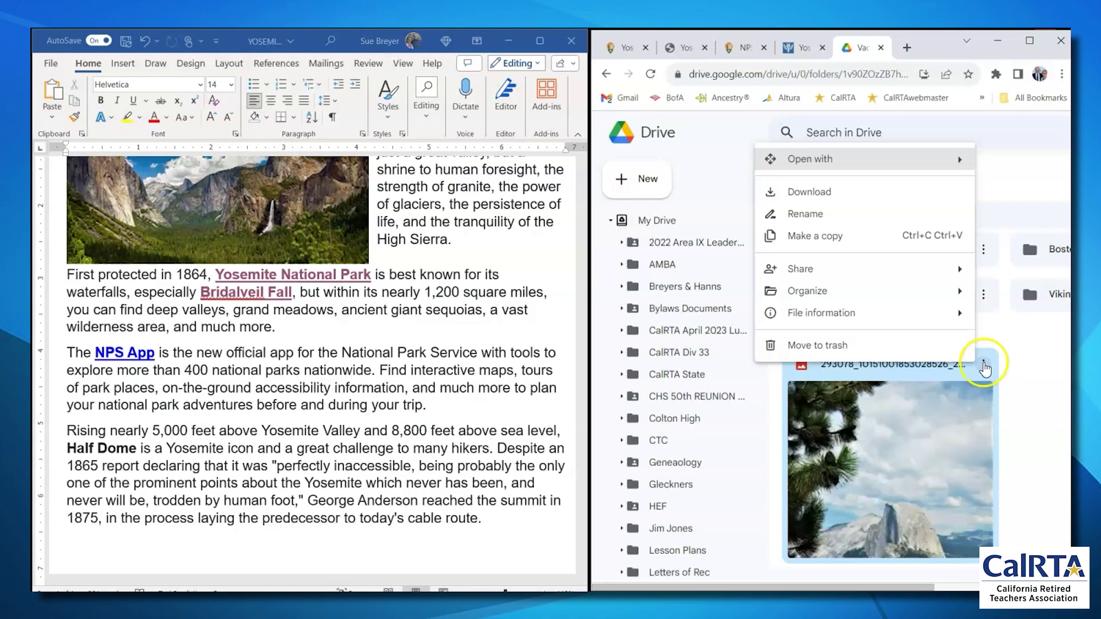
mouse_move(792, 274)
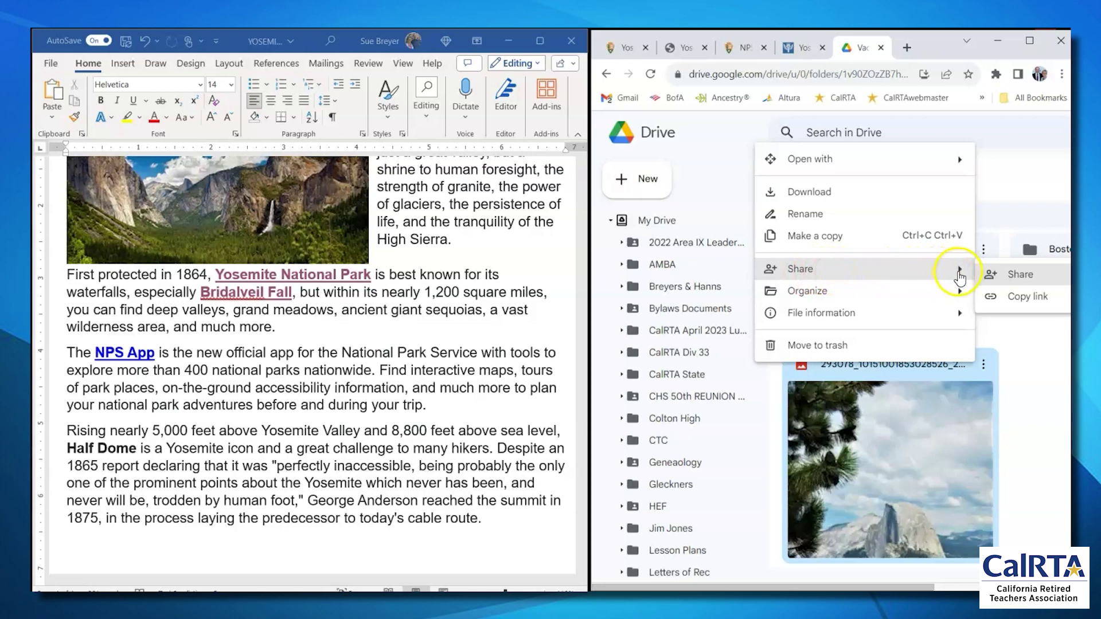
left_click(1030, 297)
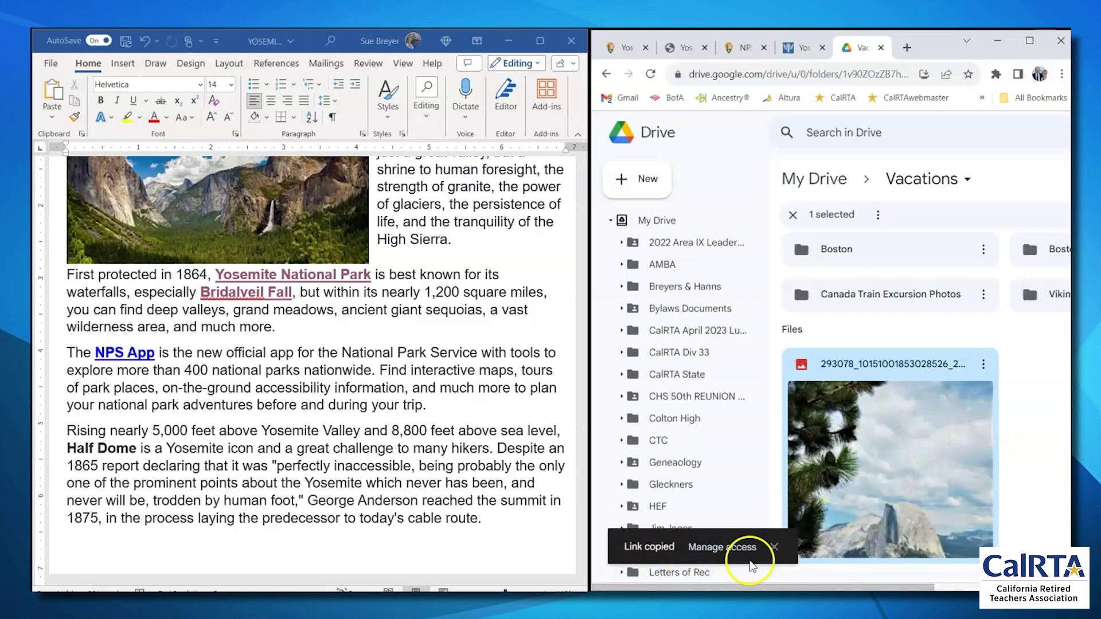
Step: Hyperlink the bold "Half Dome" text in the last paragraph to the copied Drive photo link
left_click(92, 439)
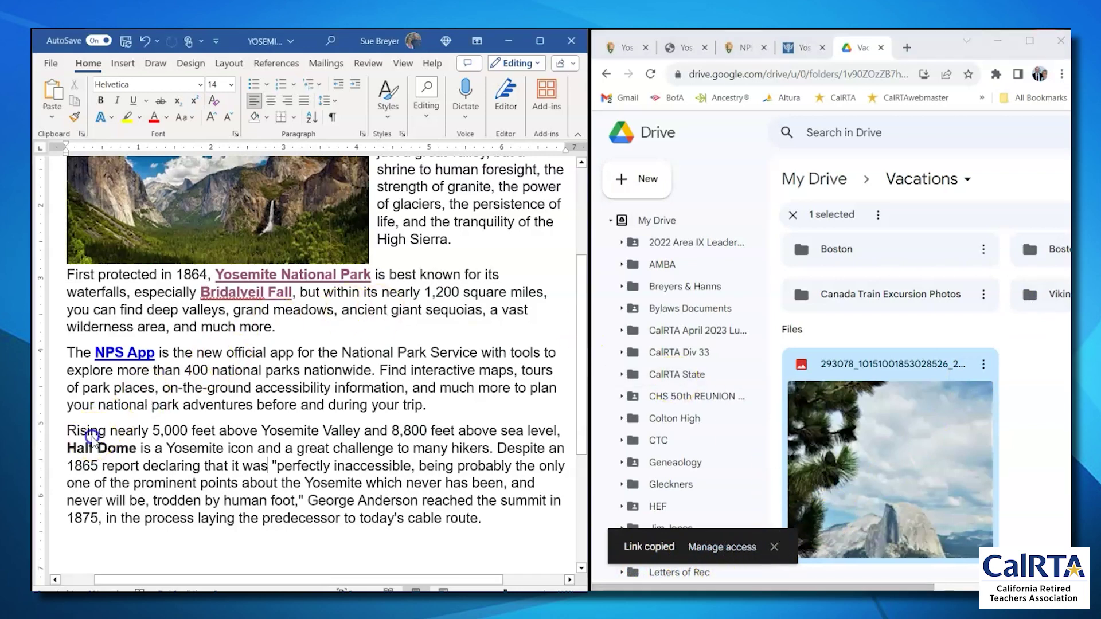
left_click(68, 446)
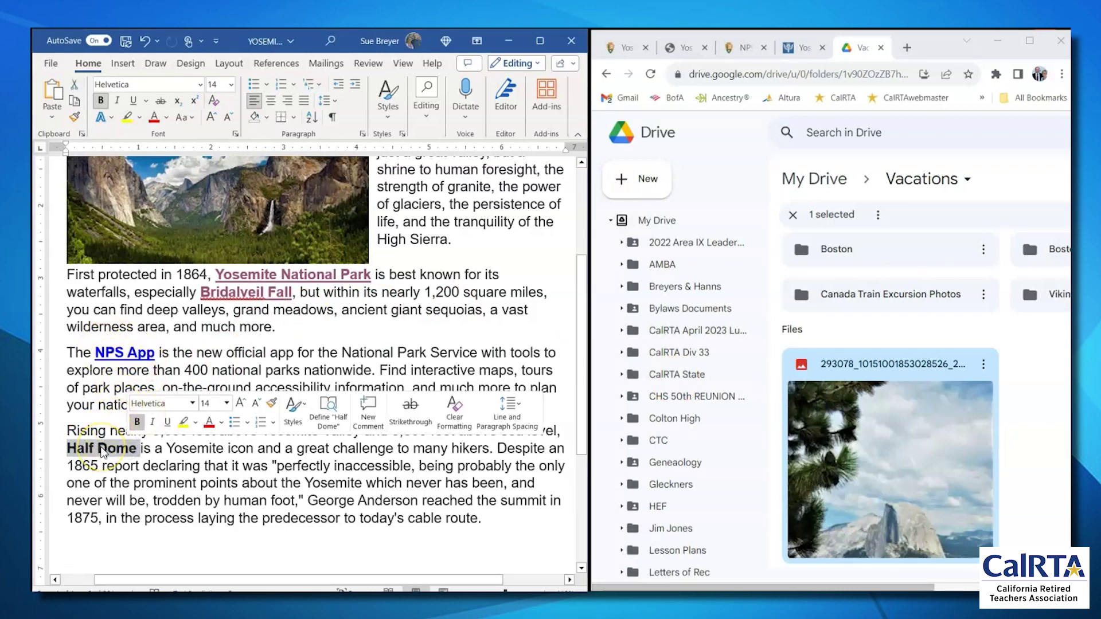
right_click(102, 452)
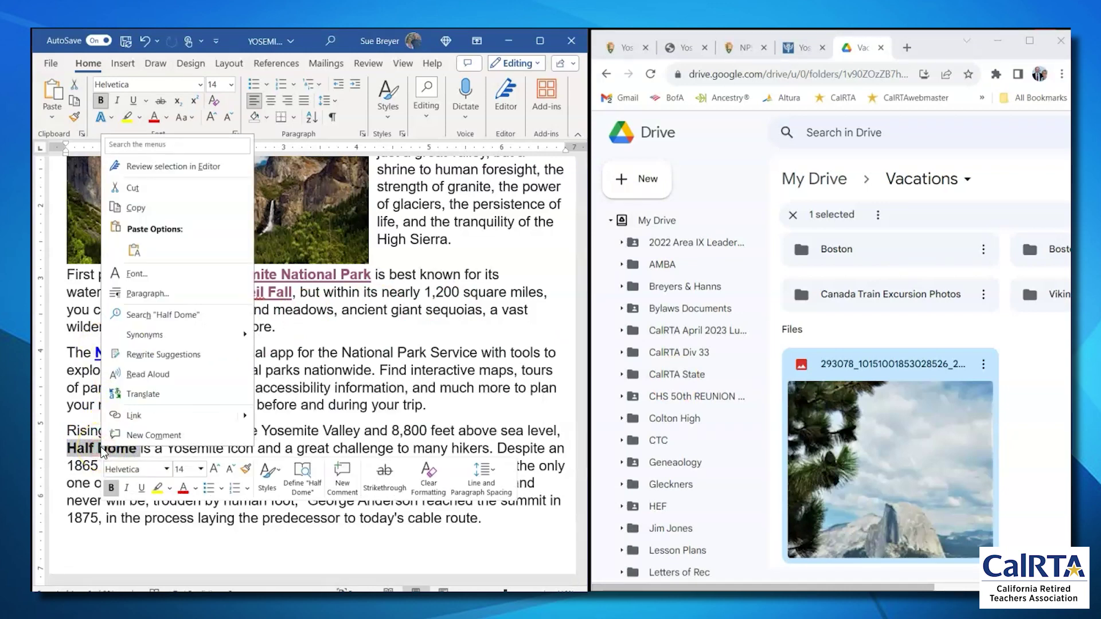
left_click(127, 416)
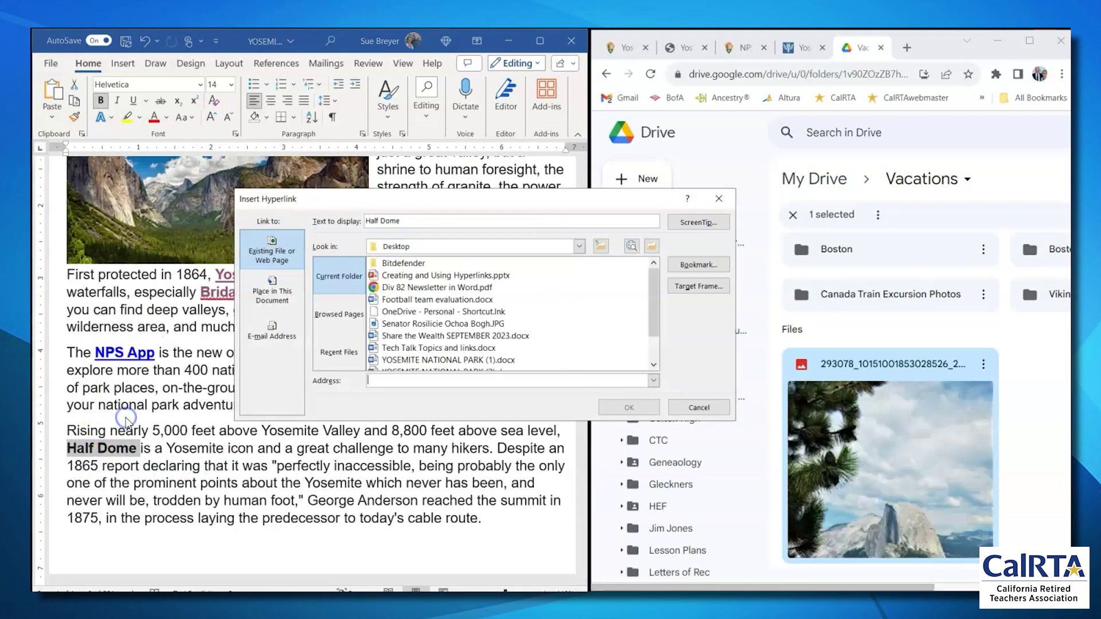
right_click(376, 382)
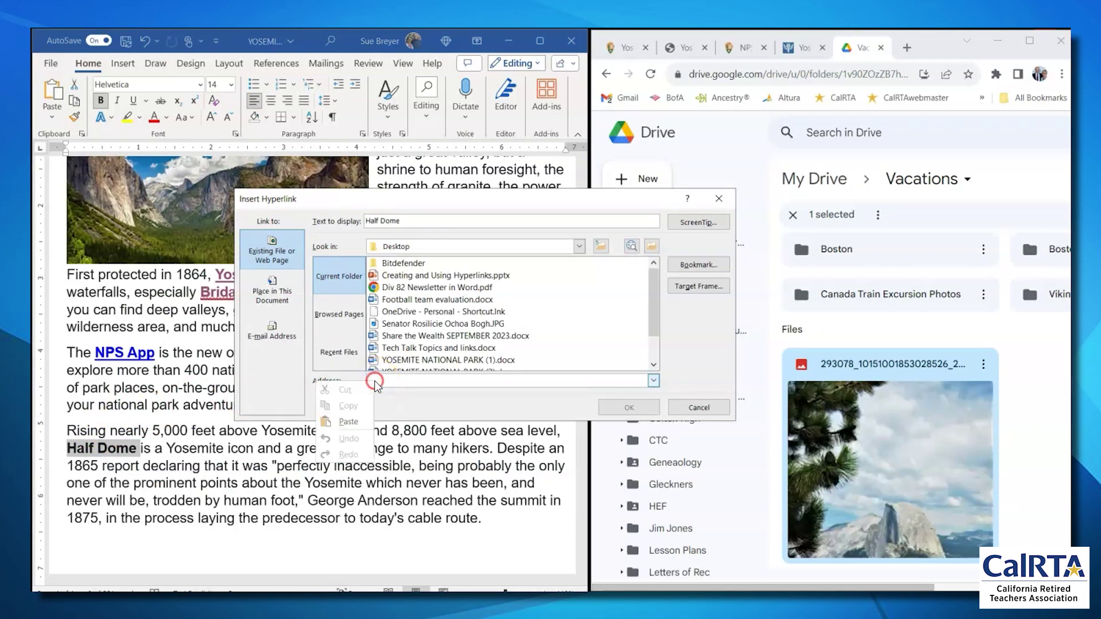
left_click(344, 422)
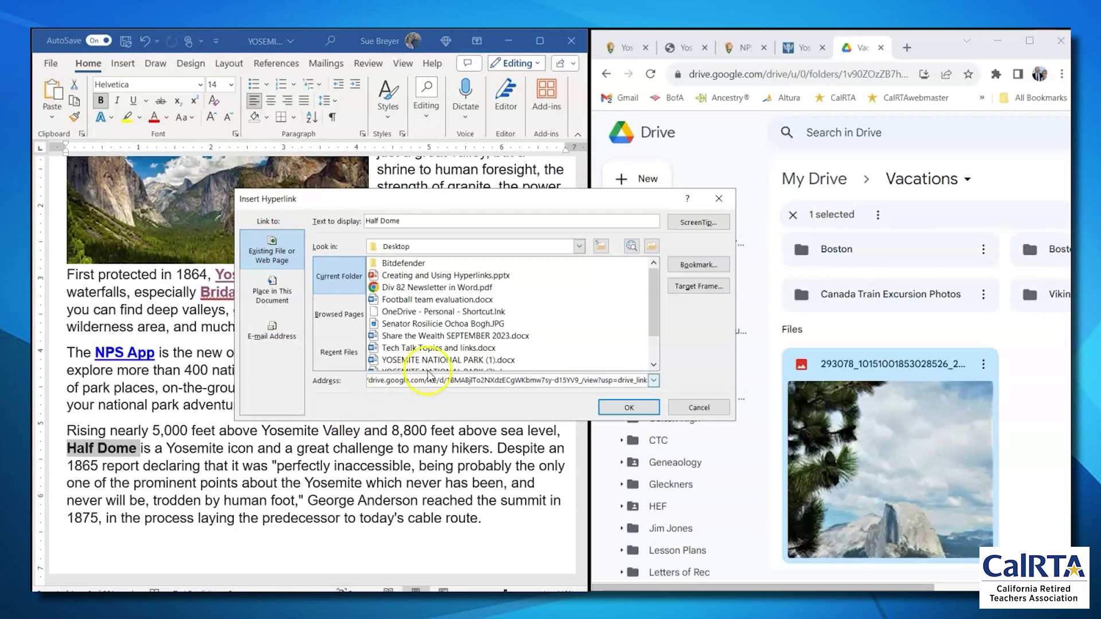
left_click(629, 408)
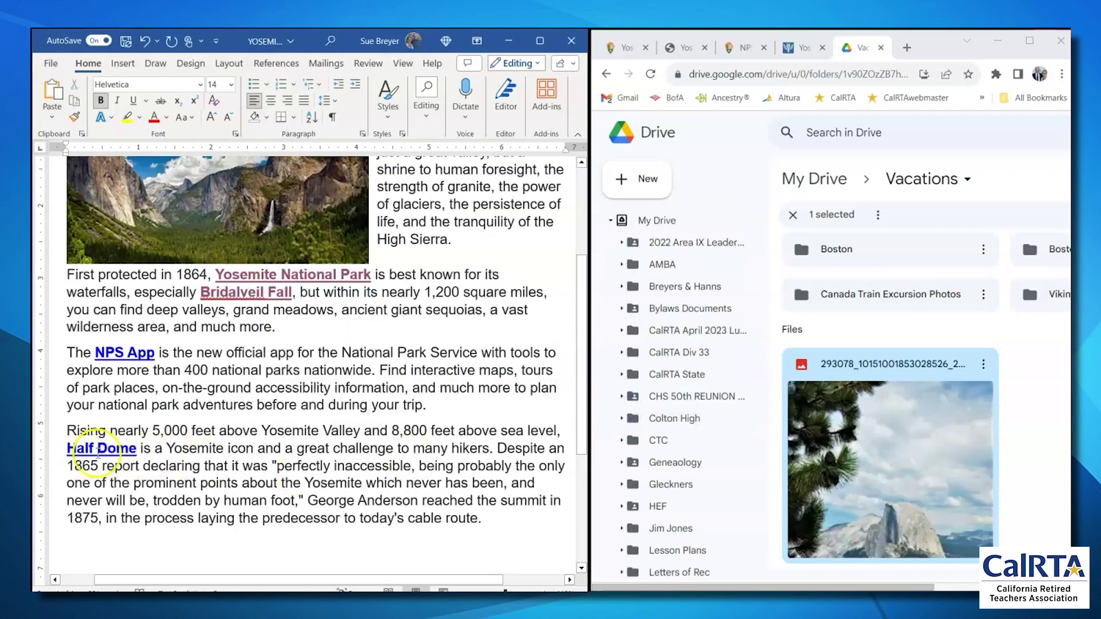
mouse_move(110, 453)
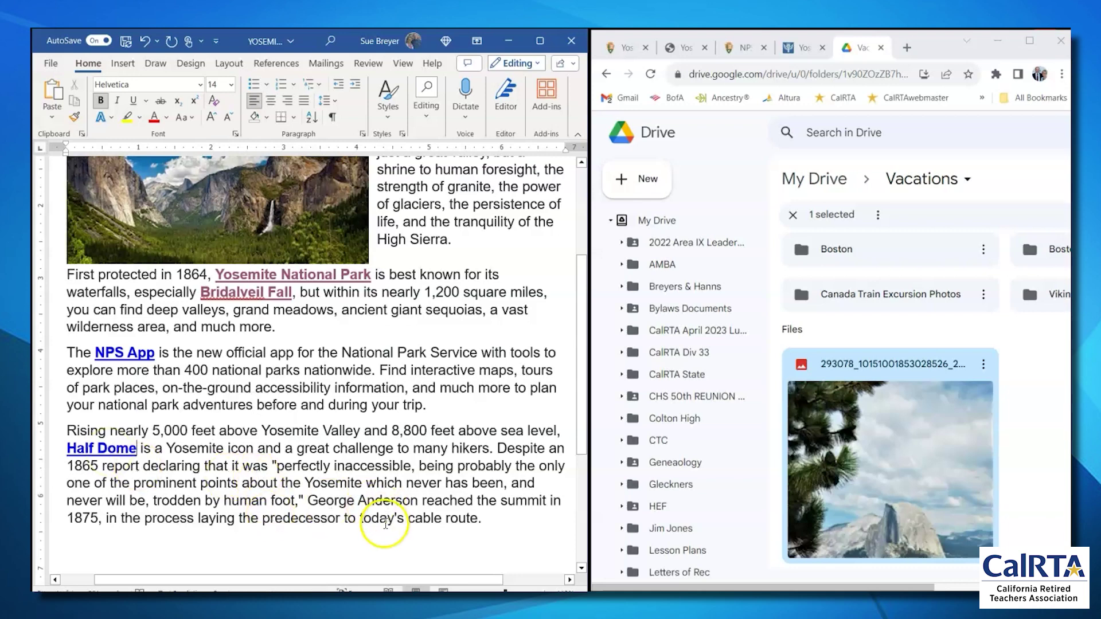
Step: Shift and widen the browser window over the document so more of the Vacations folder in Drive is visible
left_click(916, 330)
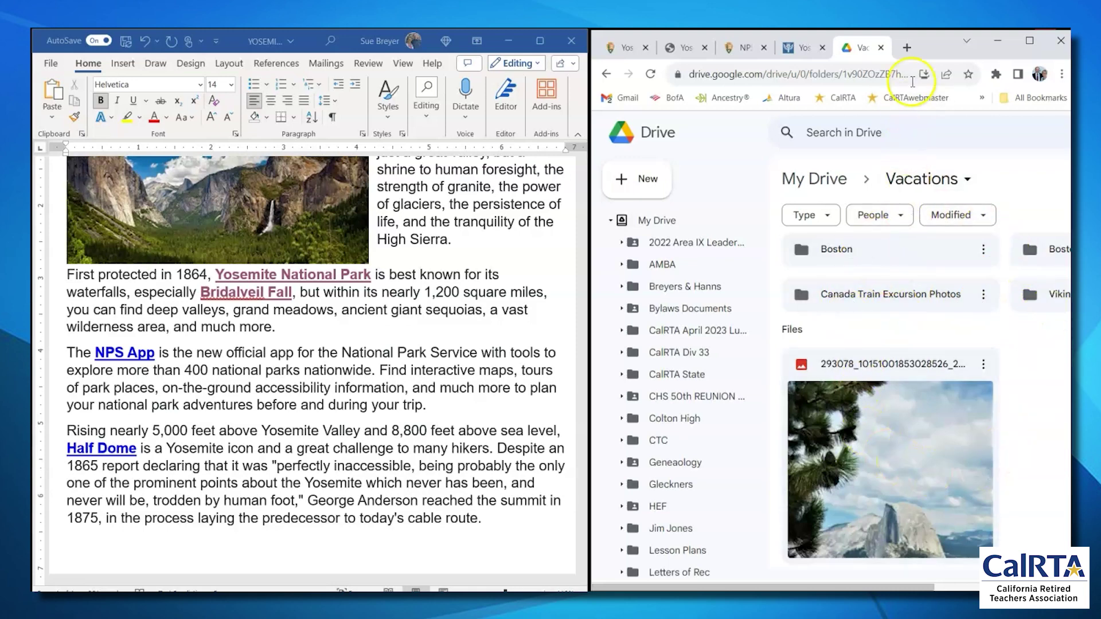
left_click_drag(929, 50, 872, 52)
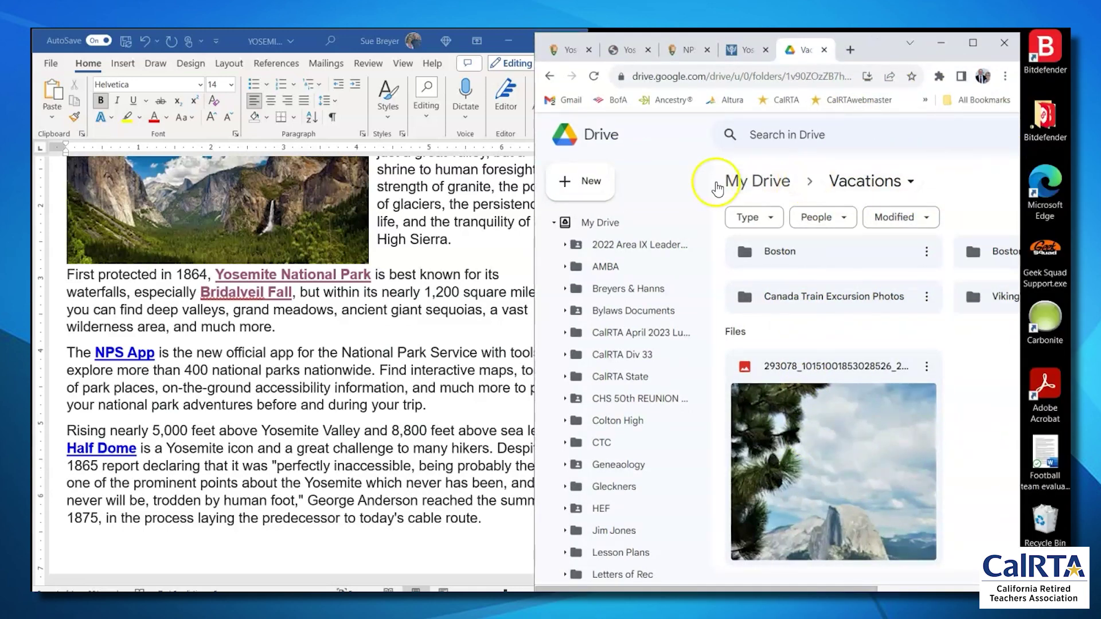
left_click_drag(535, 198, 435, 198)
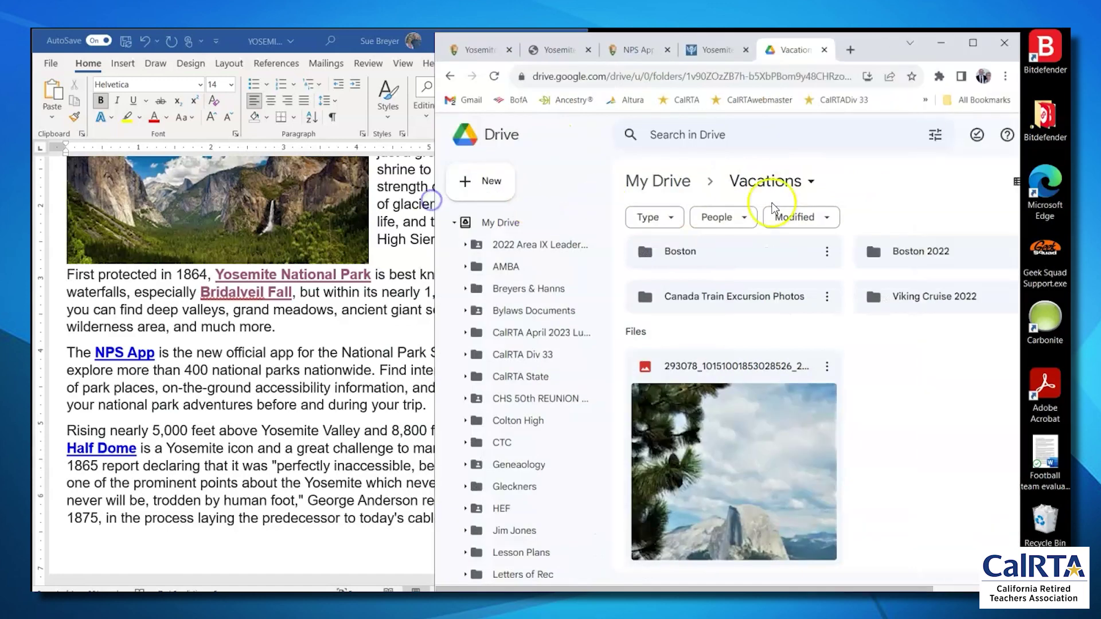
left_click_drag(1020, 207, 1071, 206)
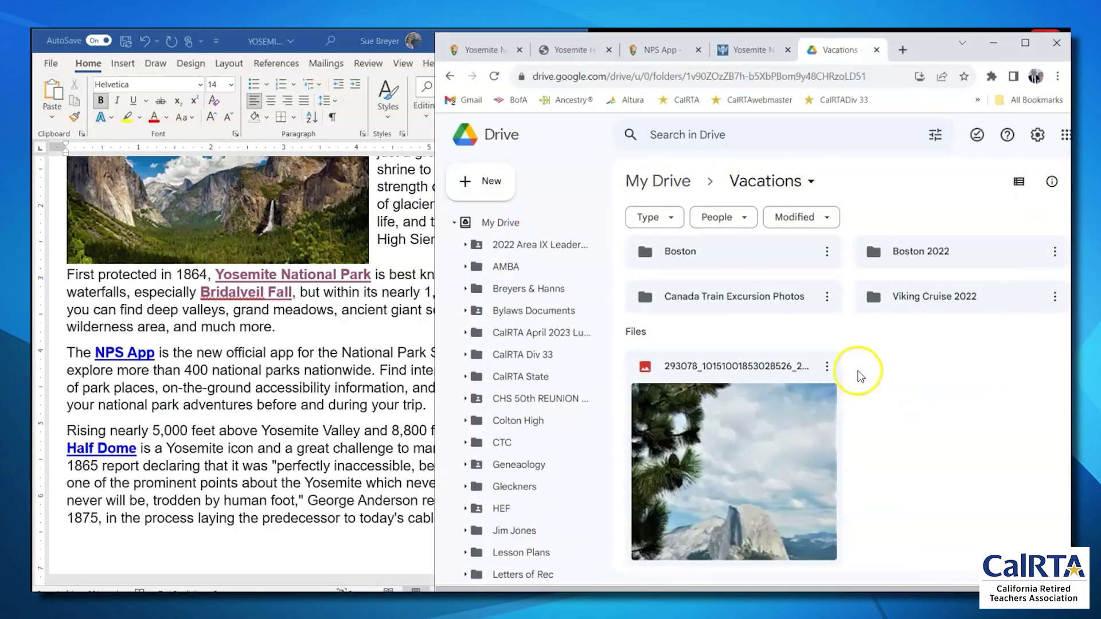
Step: Share the Half Dome photo in Drive by setting its general access to Anyone with the link
left_click(828, 367)
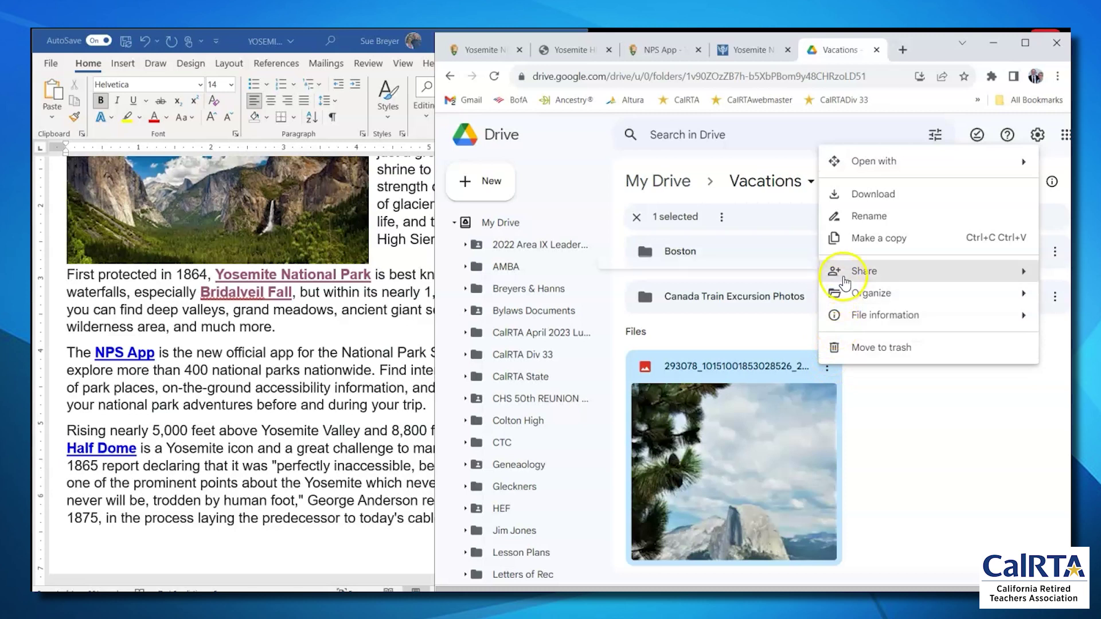
mouse_move(838, 275)
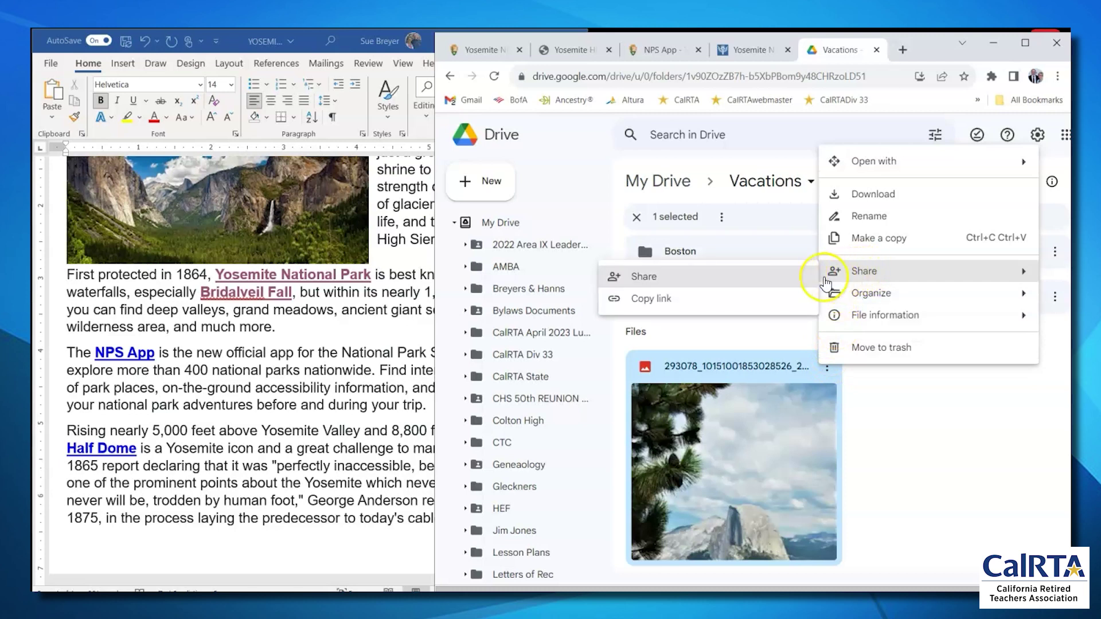
left_click(650, 281)
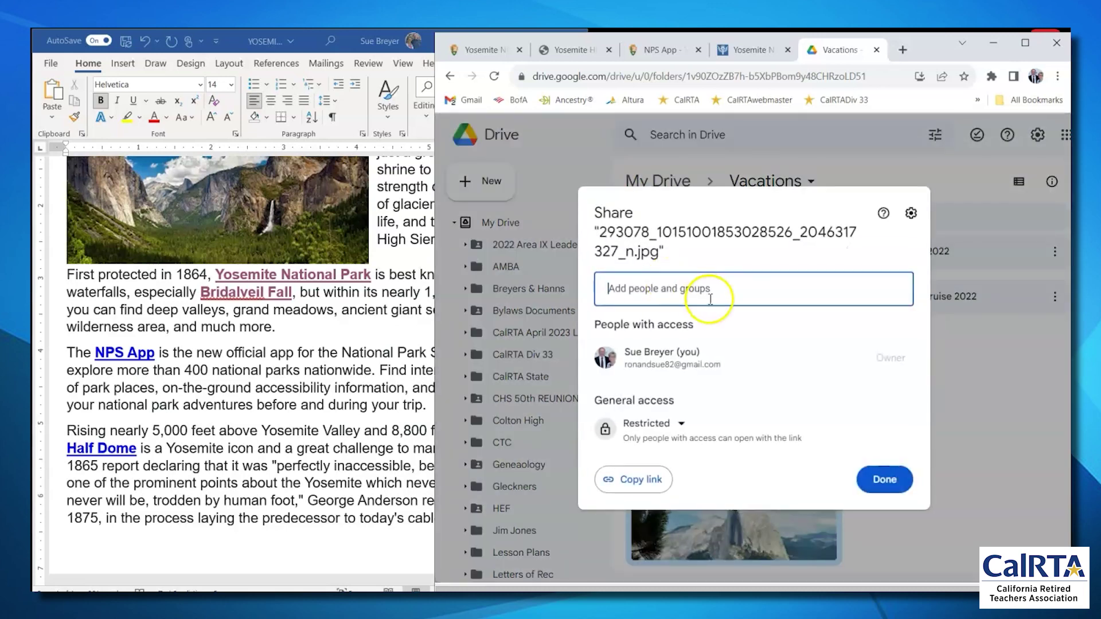
left_click(598, 401)
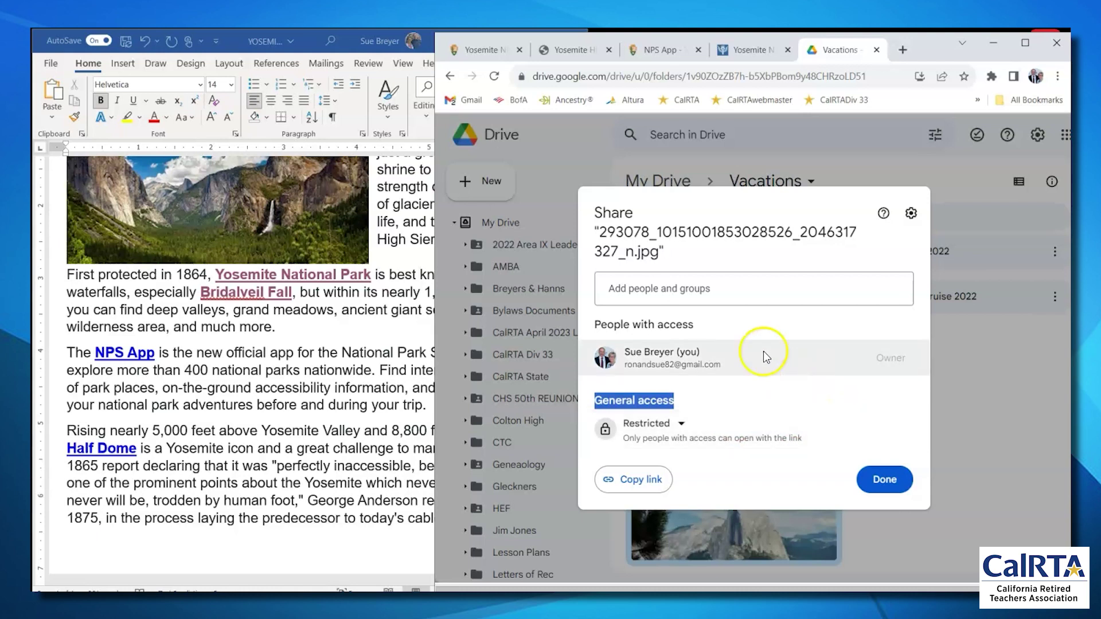
left_click(682, 426)
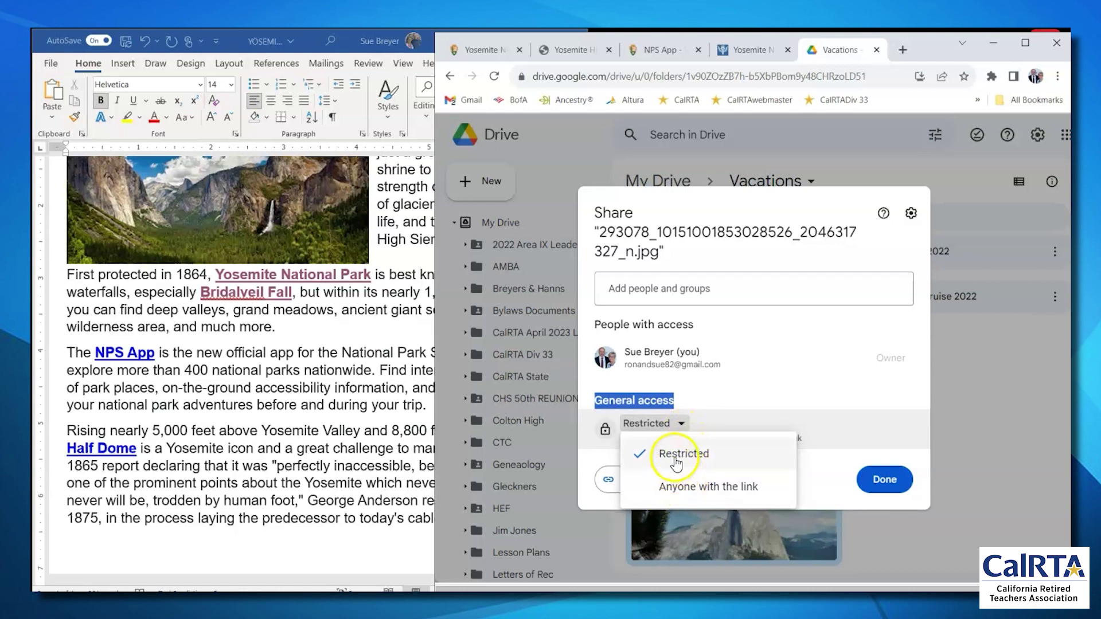
left_click(670, 492)
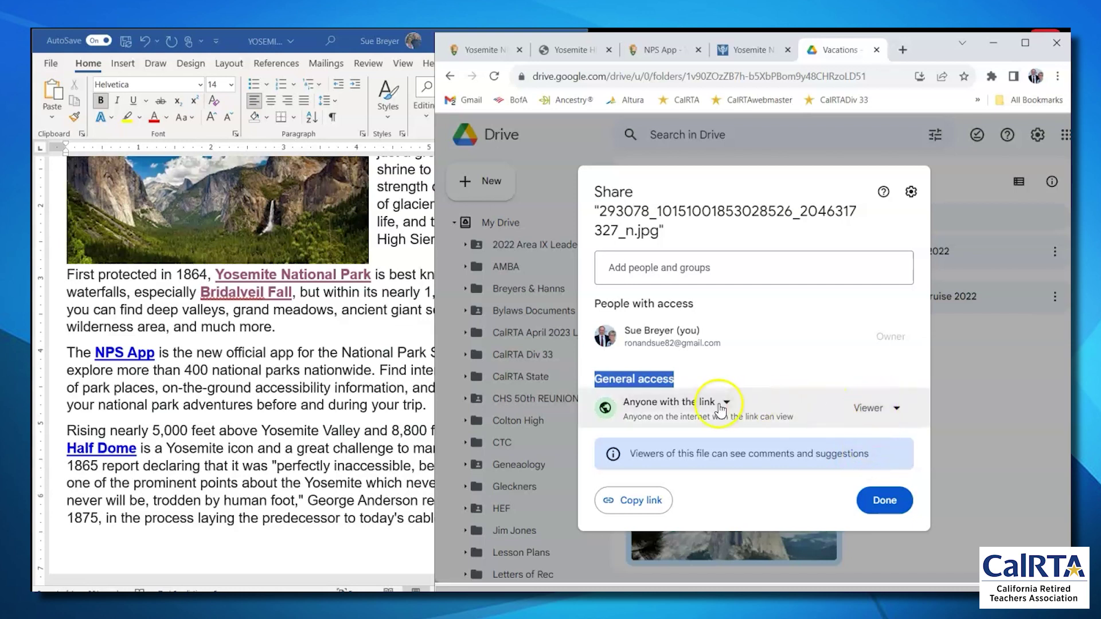
left_click(713, 414)
left_click(887, 505)
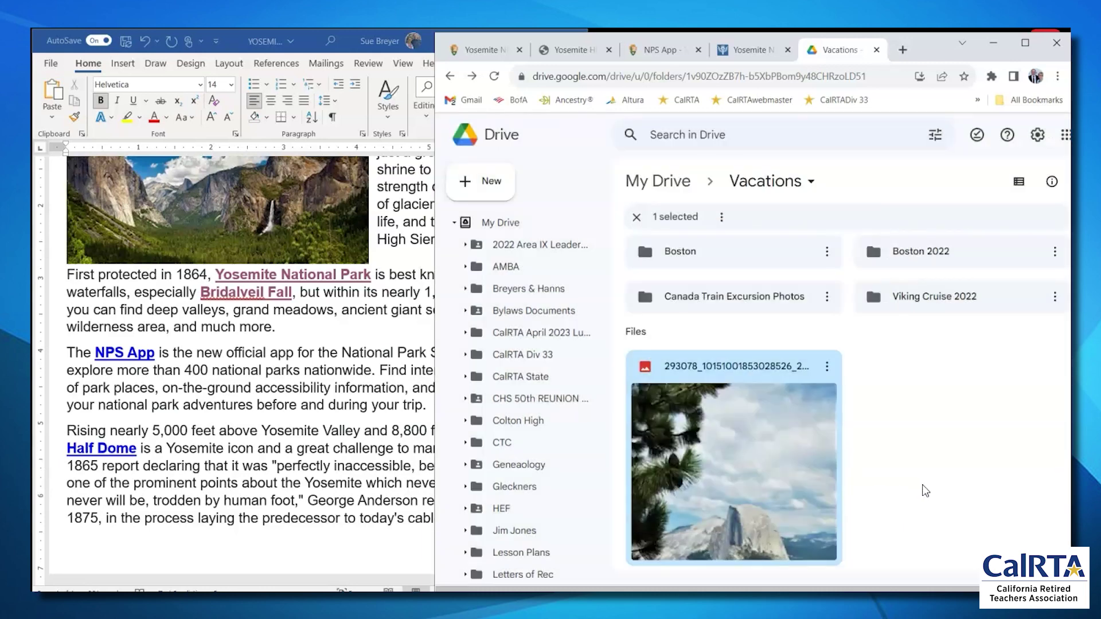
Step: Bring the Word document forward, show the Britannica page in the browser and narrow its window to sit beside the document
left_click(399, 551)
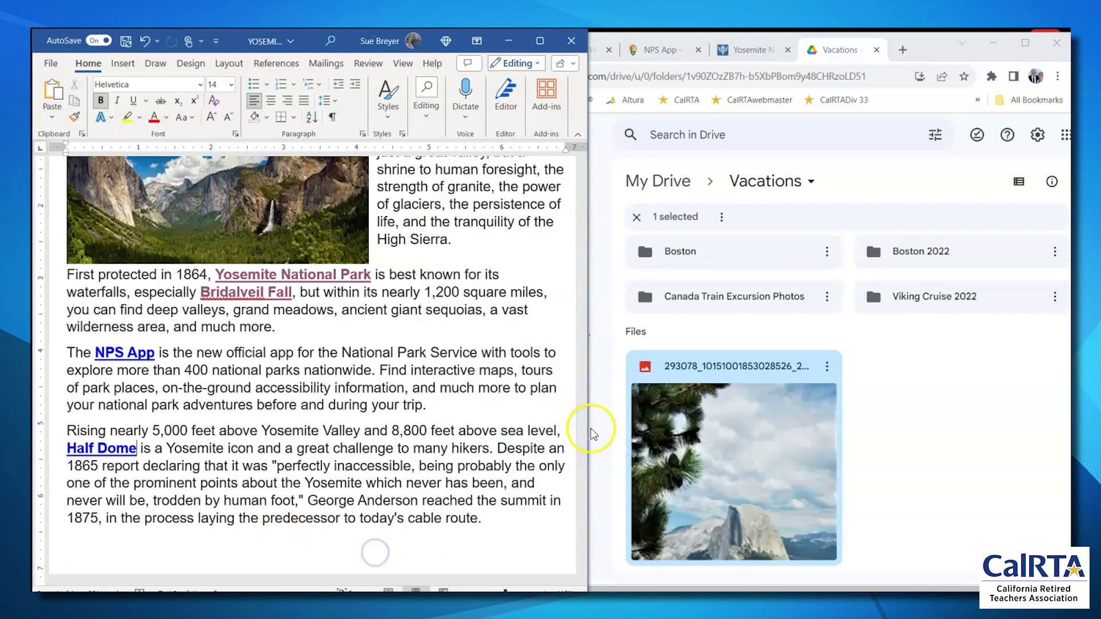
left_click(1039, 47)
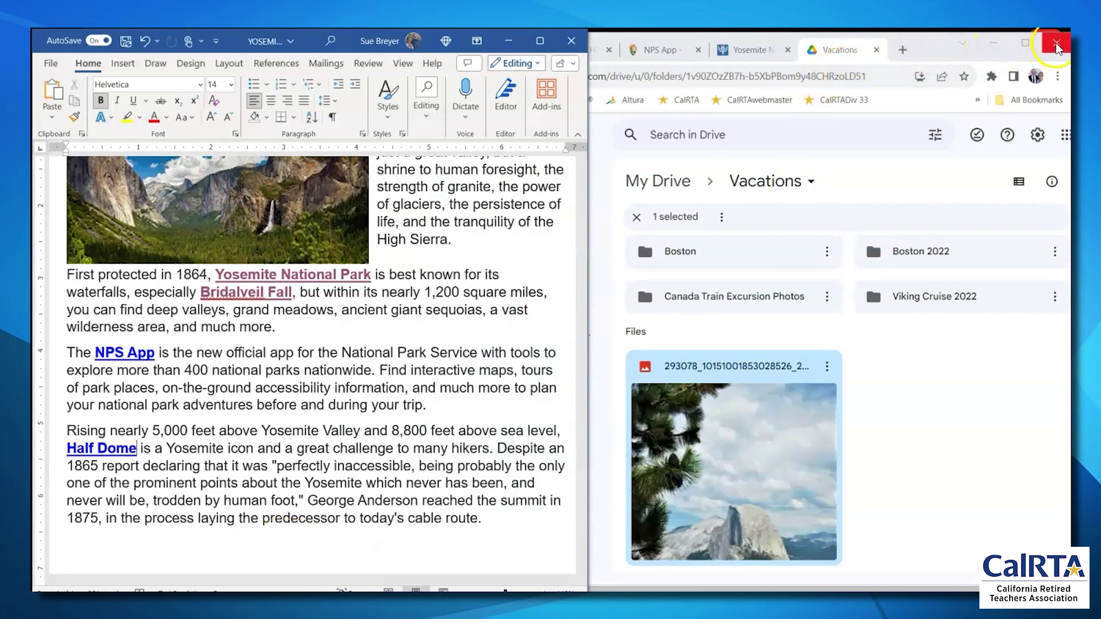
left_click(771, 45)
left_click_drag(437, 201, 588, 191)
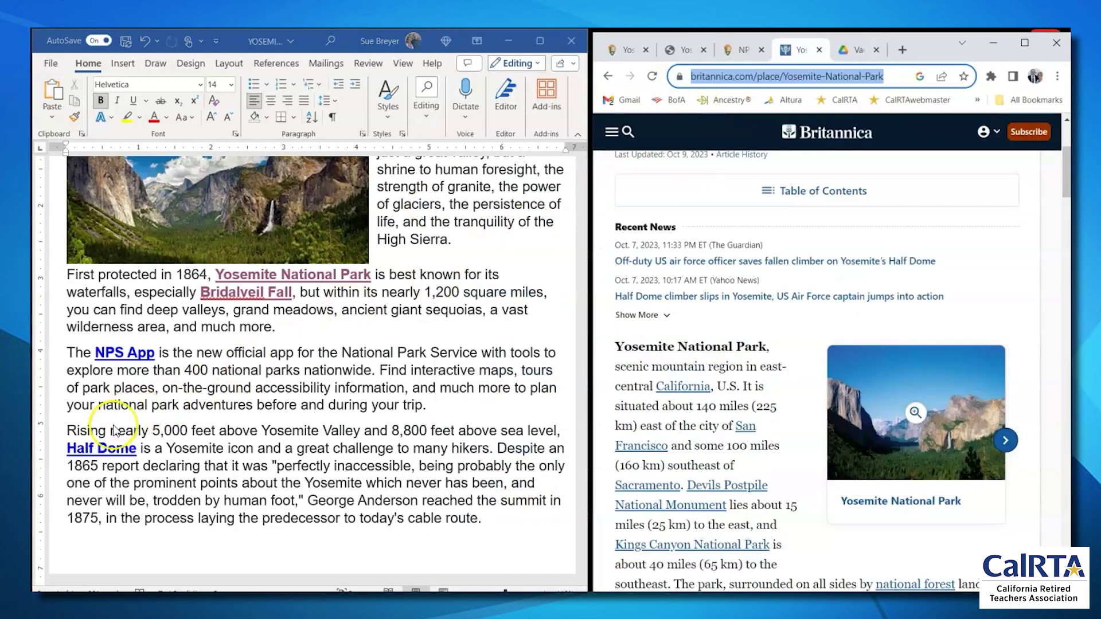
Step: Test the "Half Dome" link in the document, enlarge and reduce the opened photo, and close its browser window
left_click(92, 449)
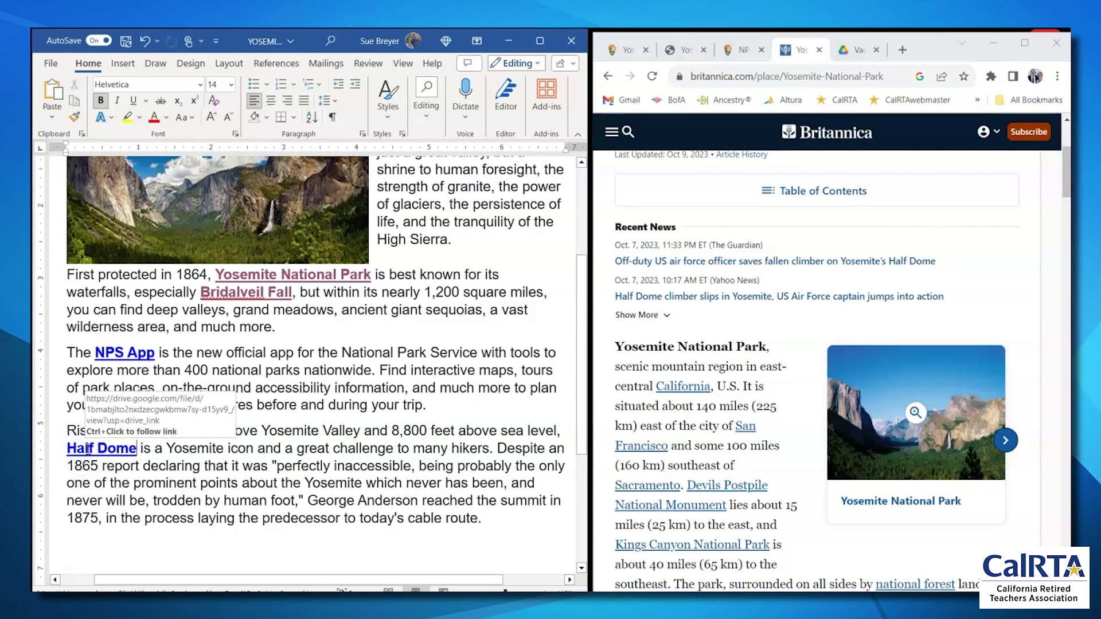
left_click(91, 450, "ctrl")
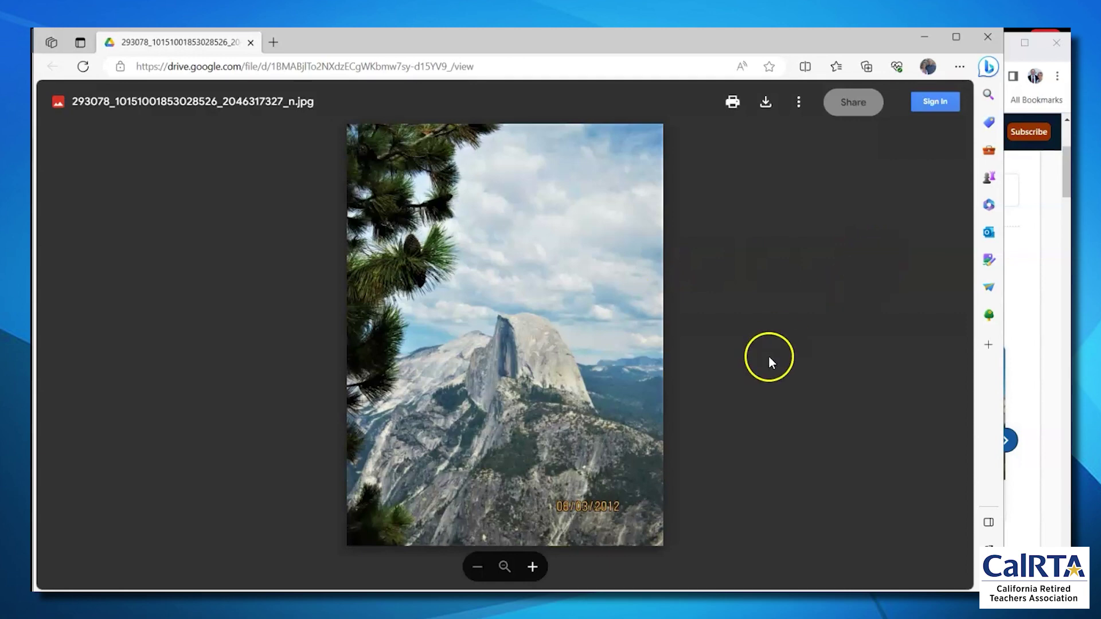
scroll(591, 365, "up", 5)
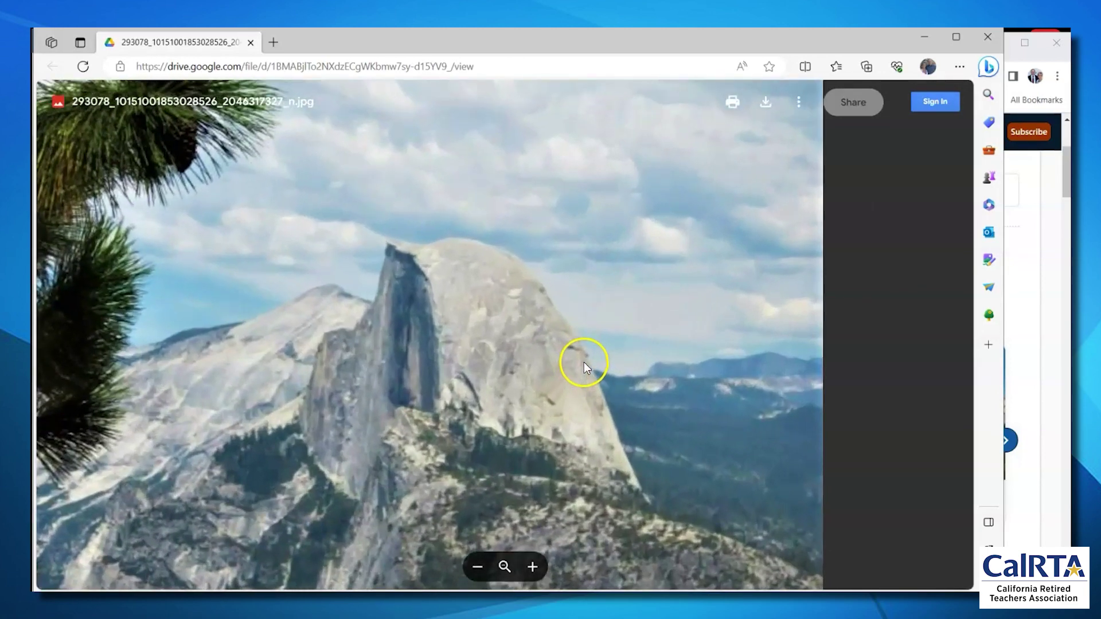
scroll(584, 362, "down", 5)
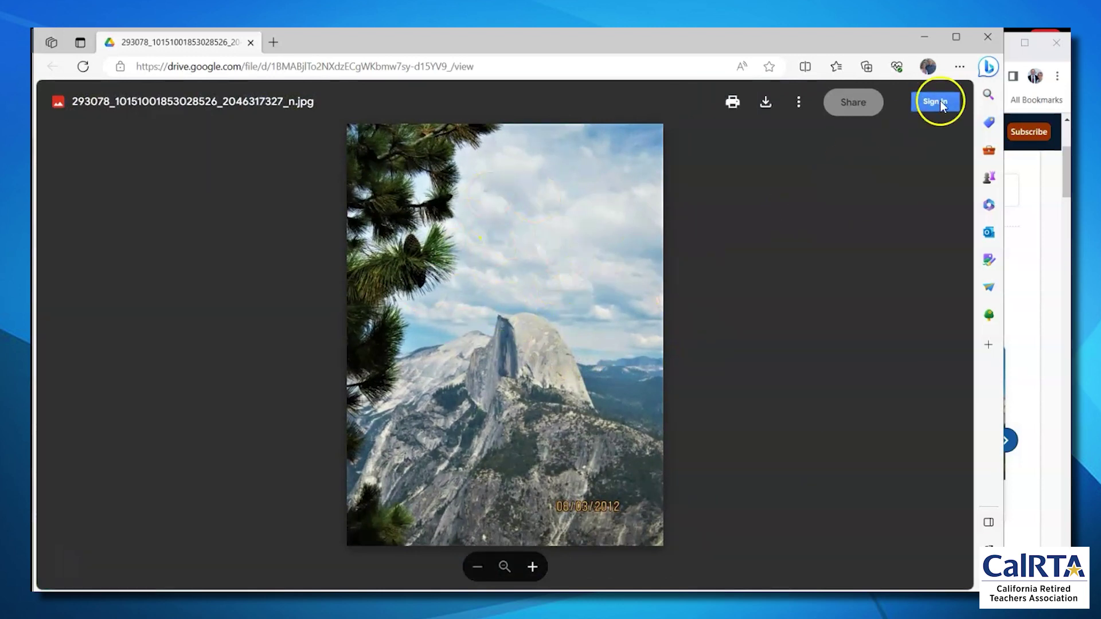
left_click(992, 38)
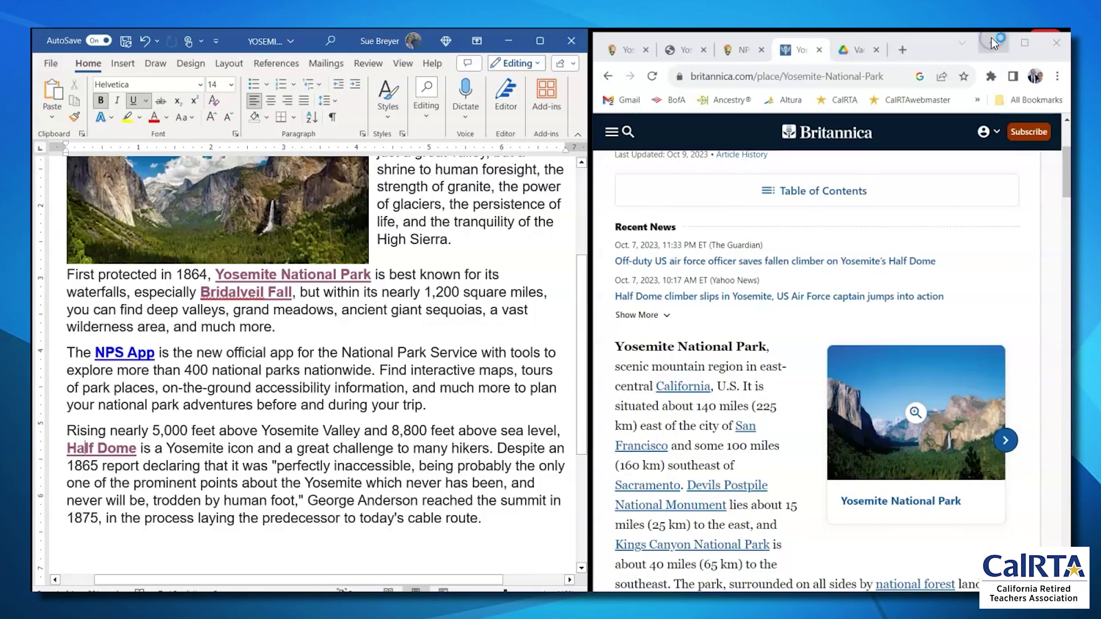
scroll(460, 524, "down", 1)
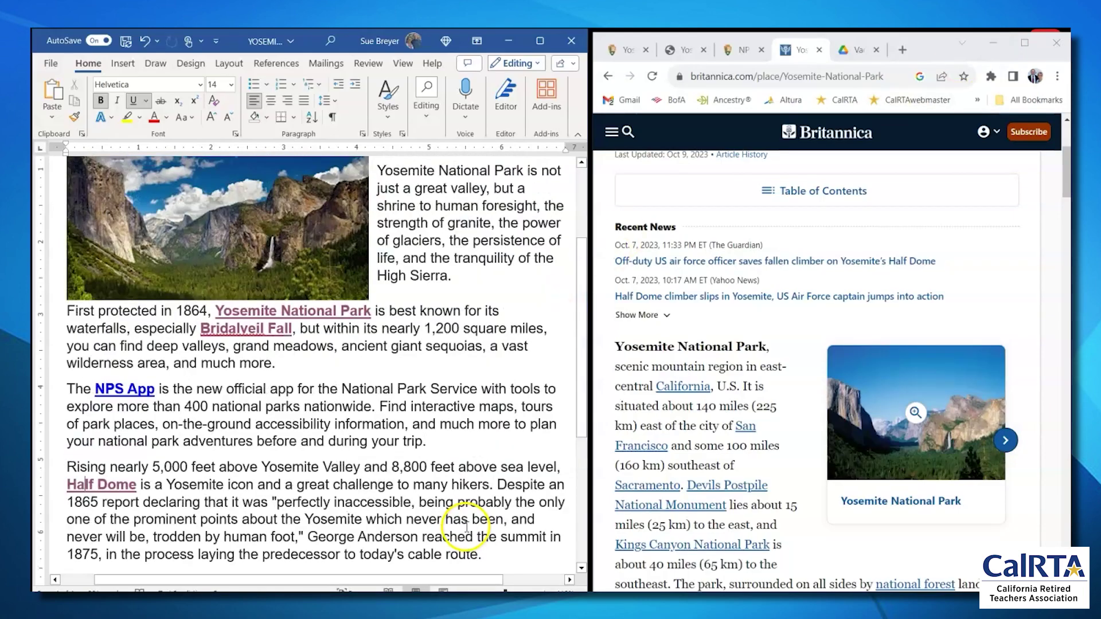
scroll(468, 525, "up", 5)
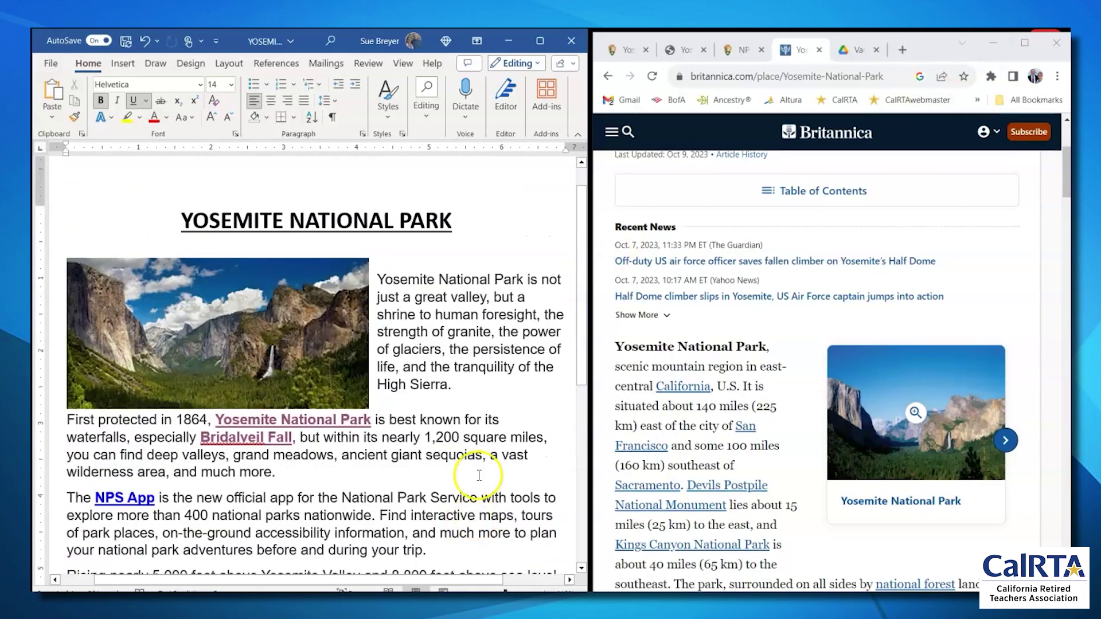
scroll(500, 453, "down", 1)
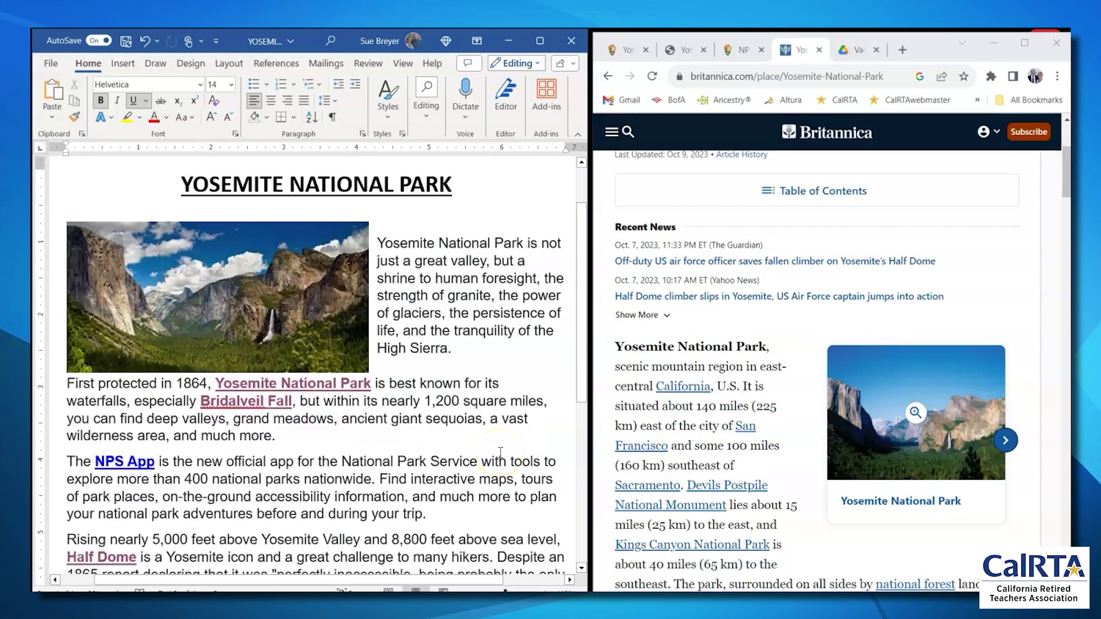